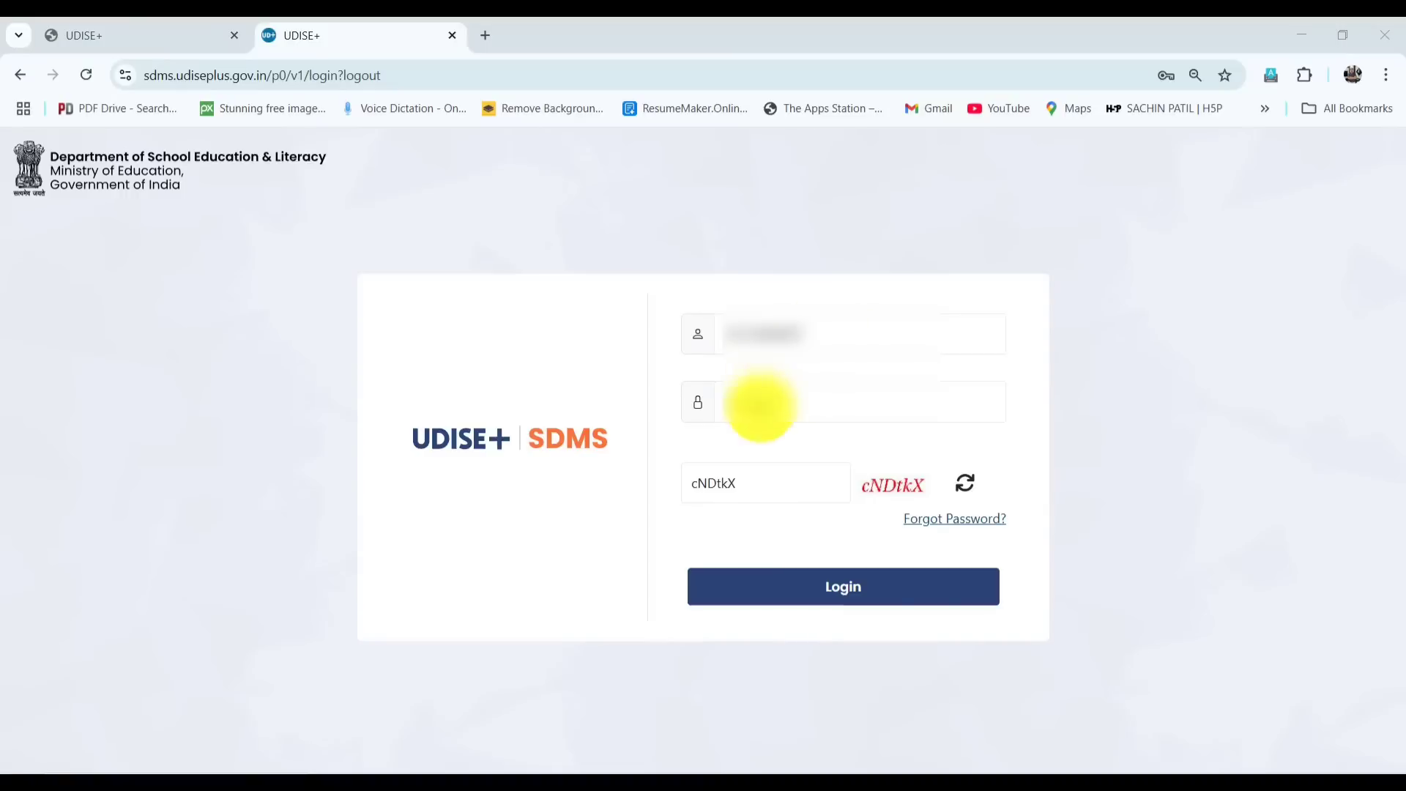
- Log in, dismiss the password warning, enter the current academic year 2025-26 and close the School Information notice
left_click(827, 597)
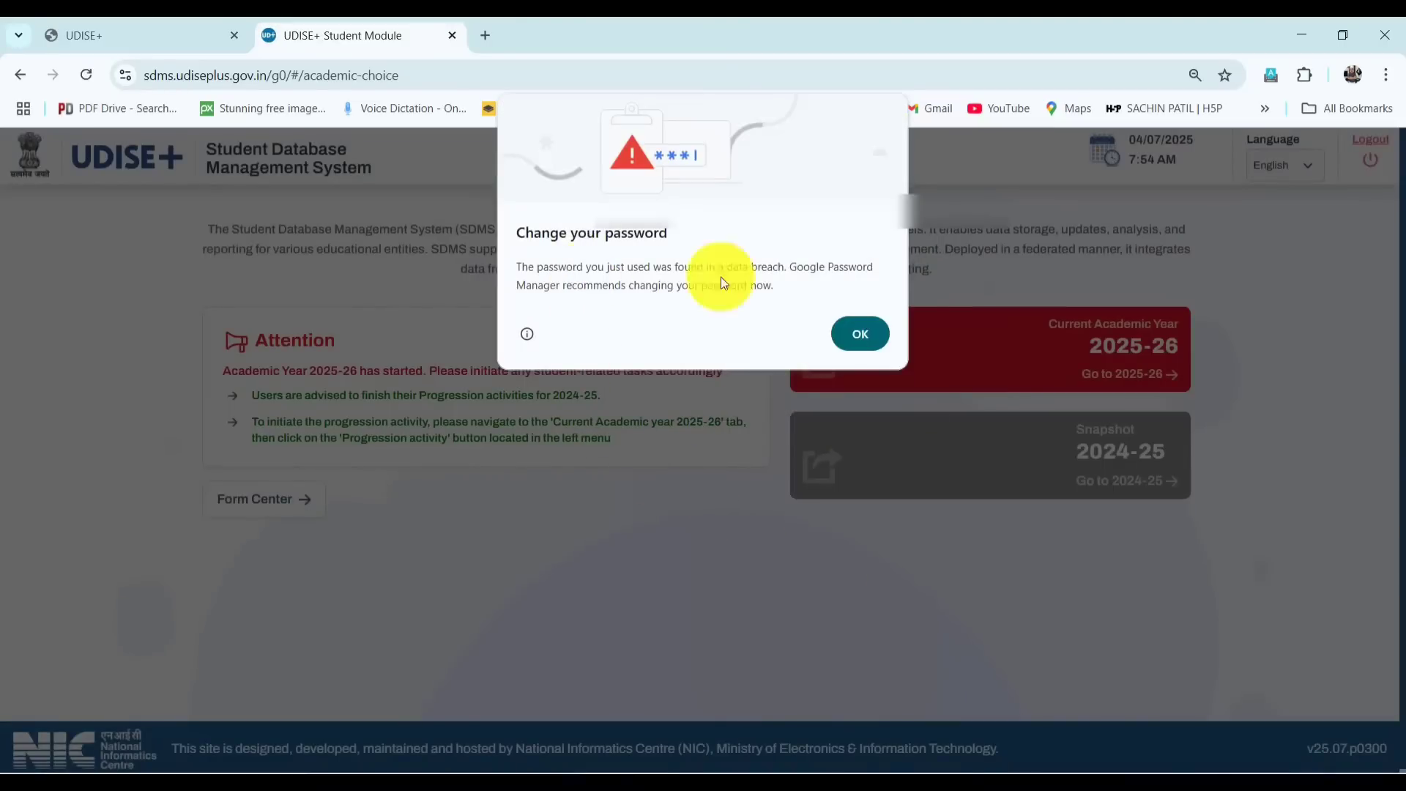
left_click(860, 332)
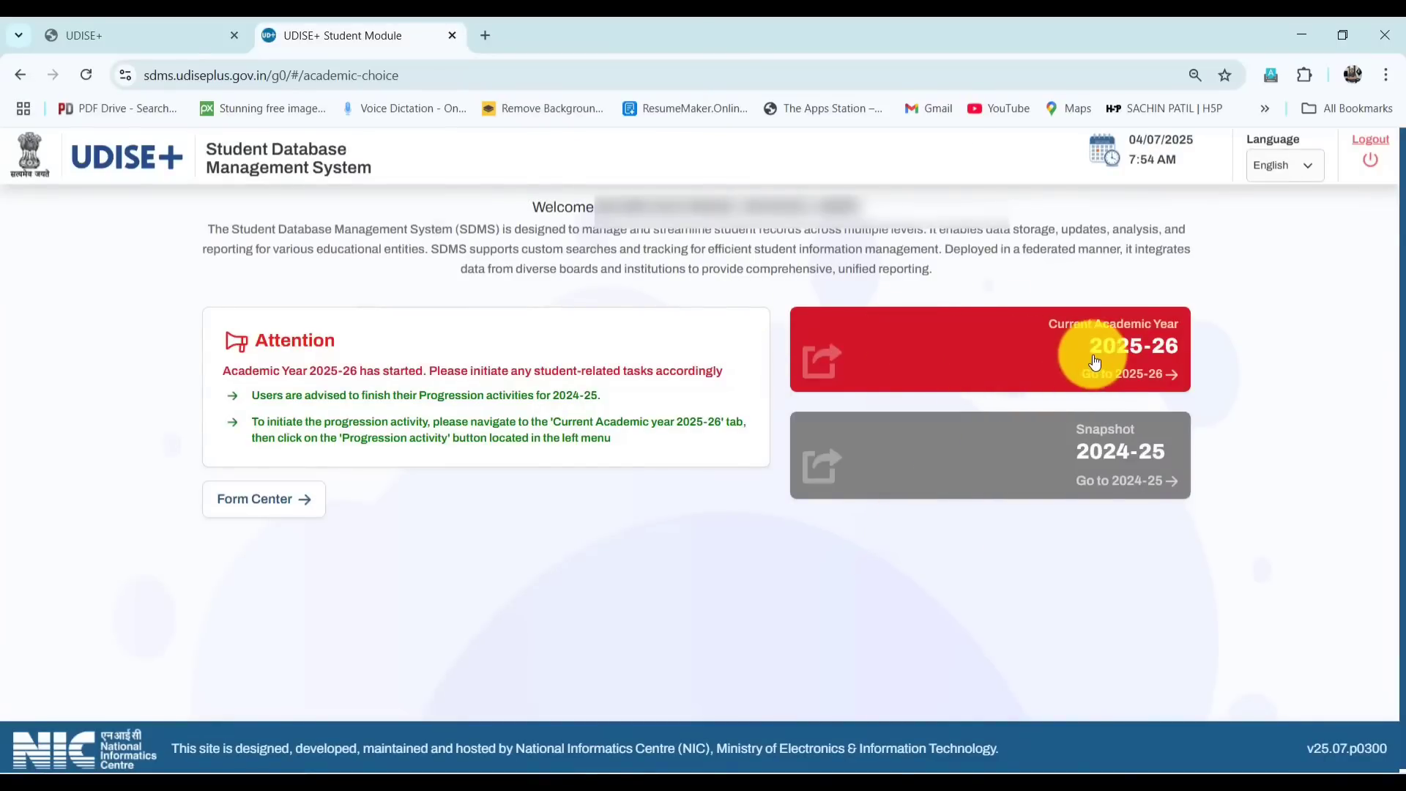
left_click(870, 355)
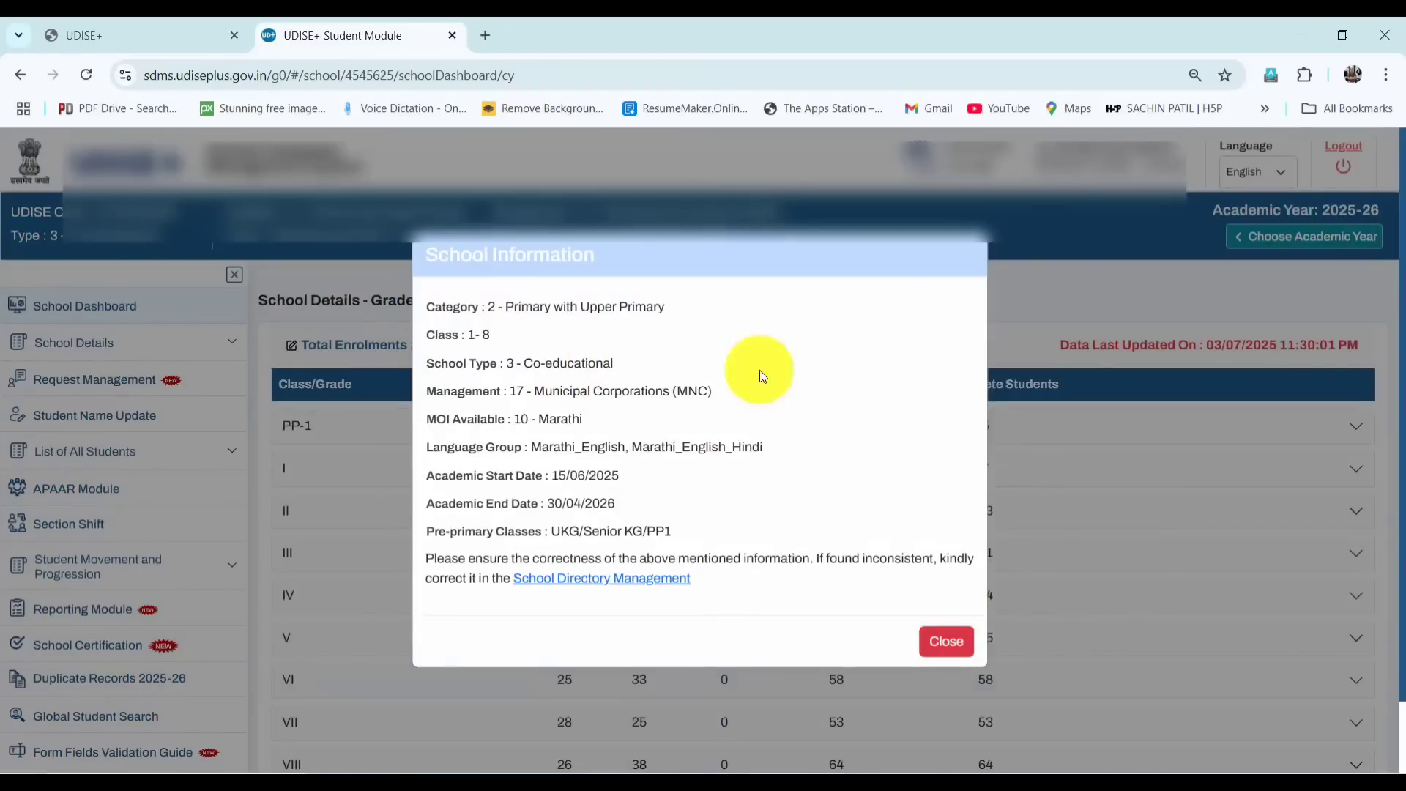
left_click(948, 642)
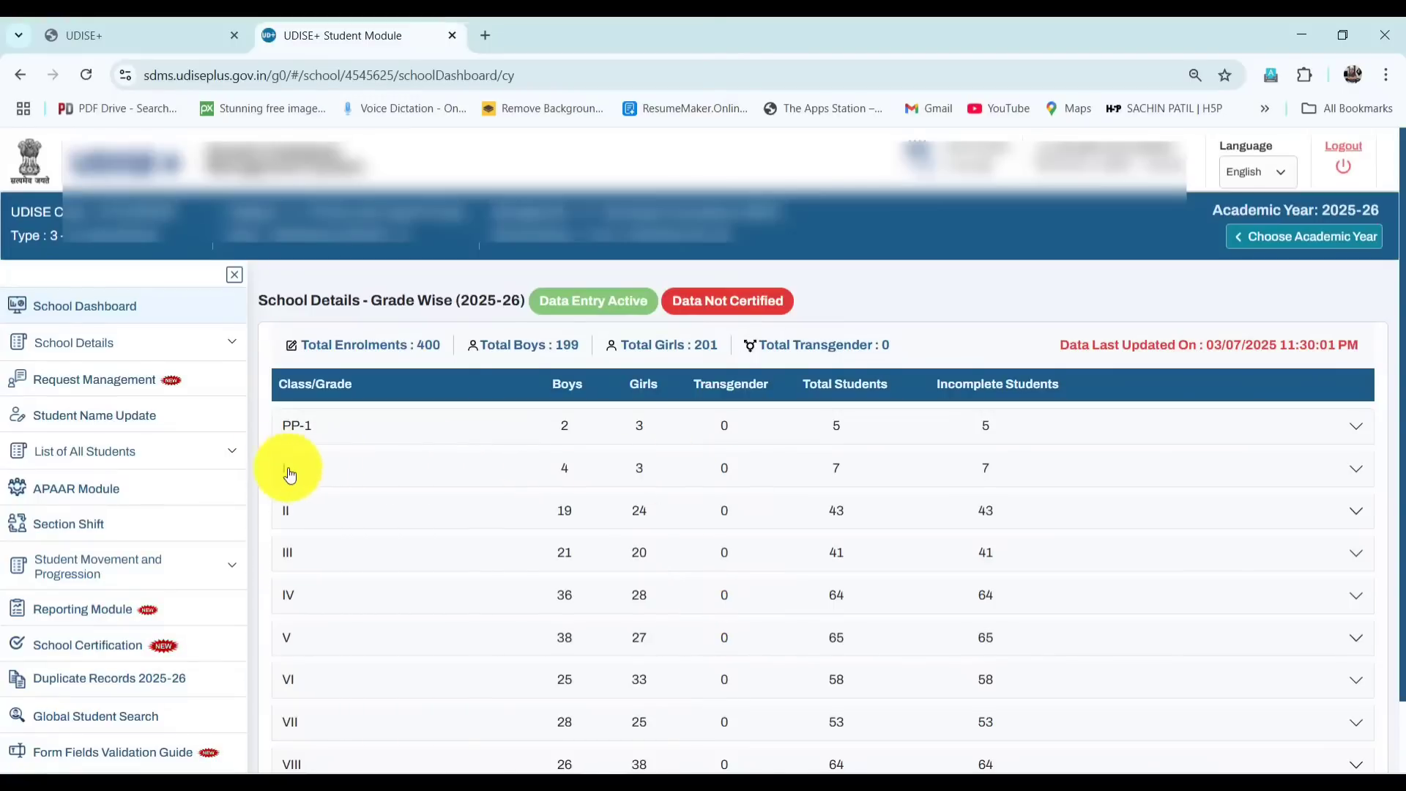
- Expand Class I on the school dashboard and open the Add Student form for Section A
left_click(1347, 480)
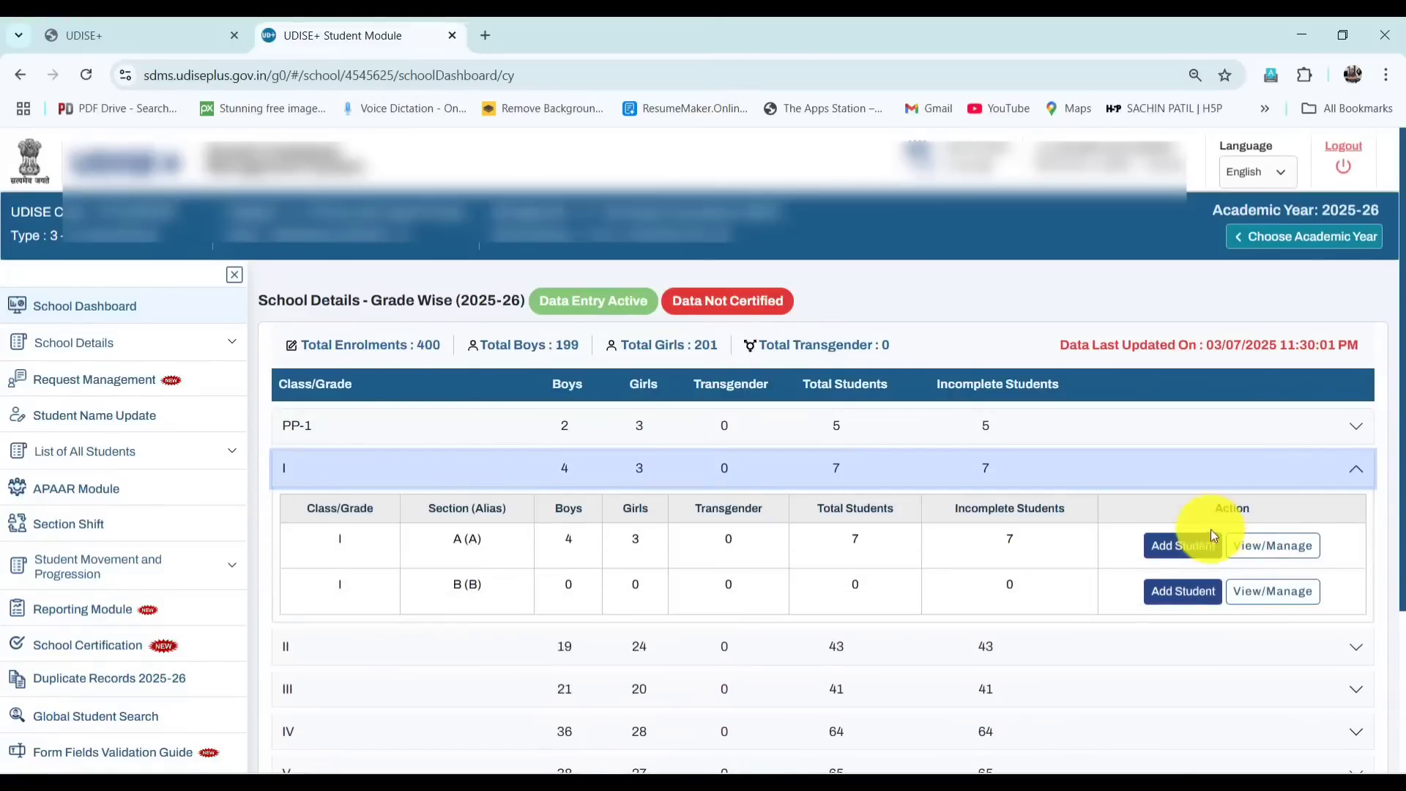
scroll(1195, 508, "down", 1)
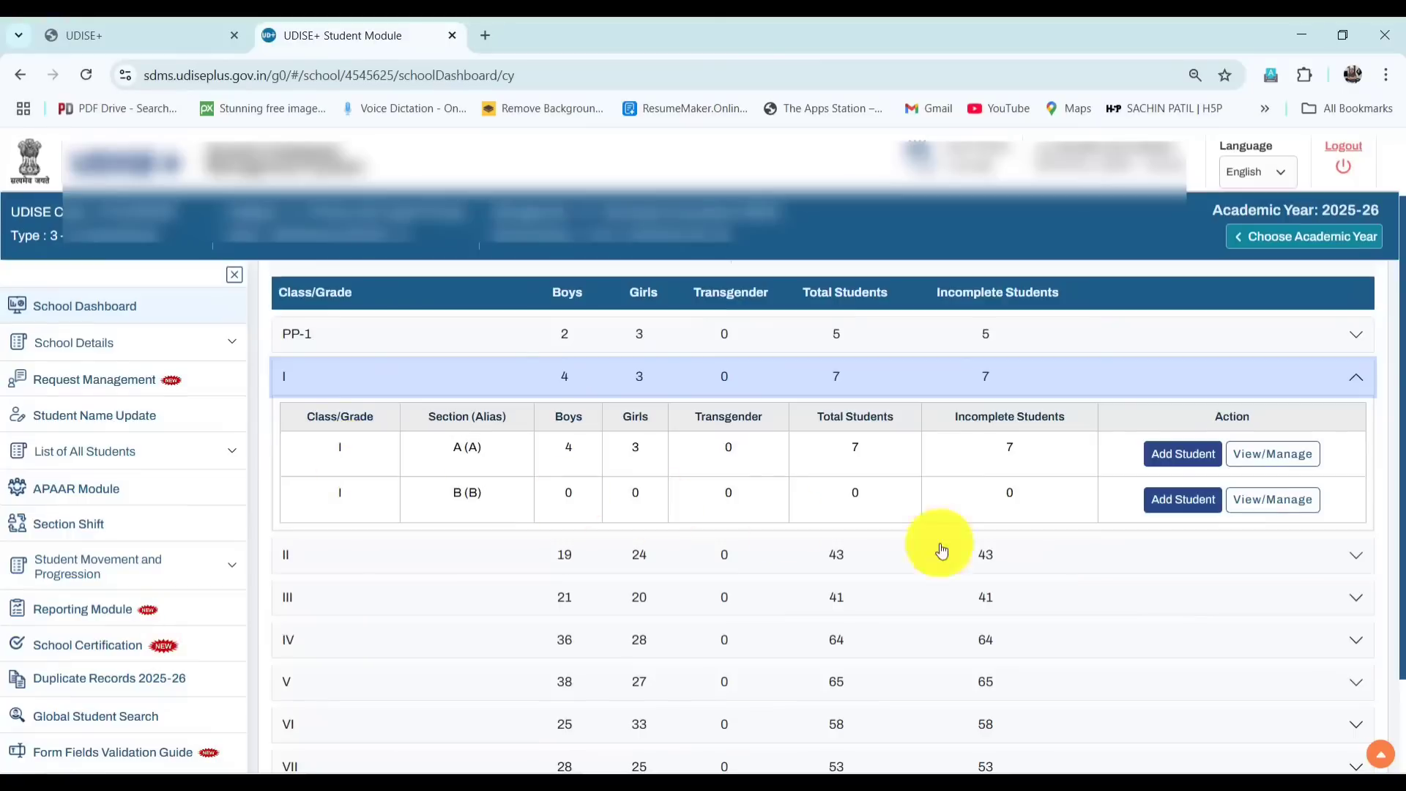
left_click(1172, 455)
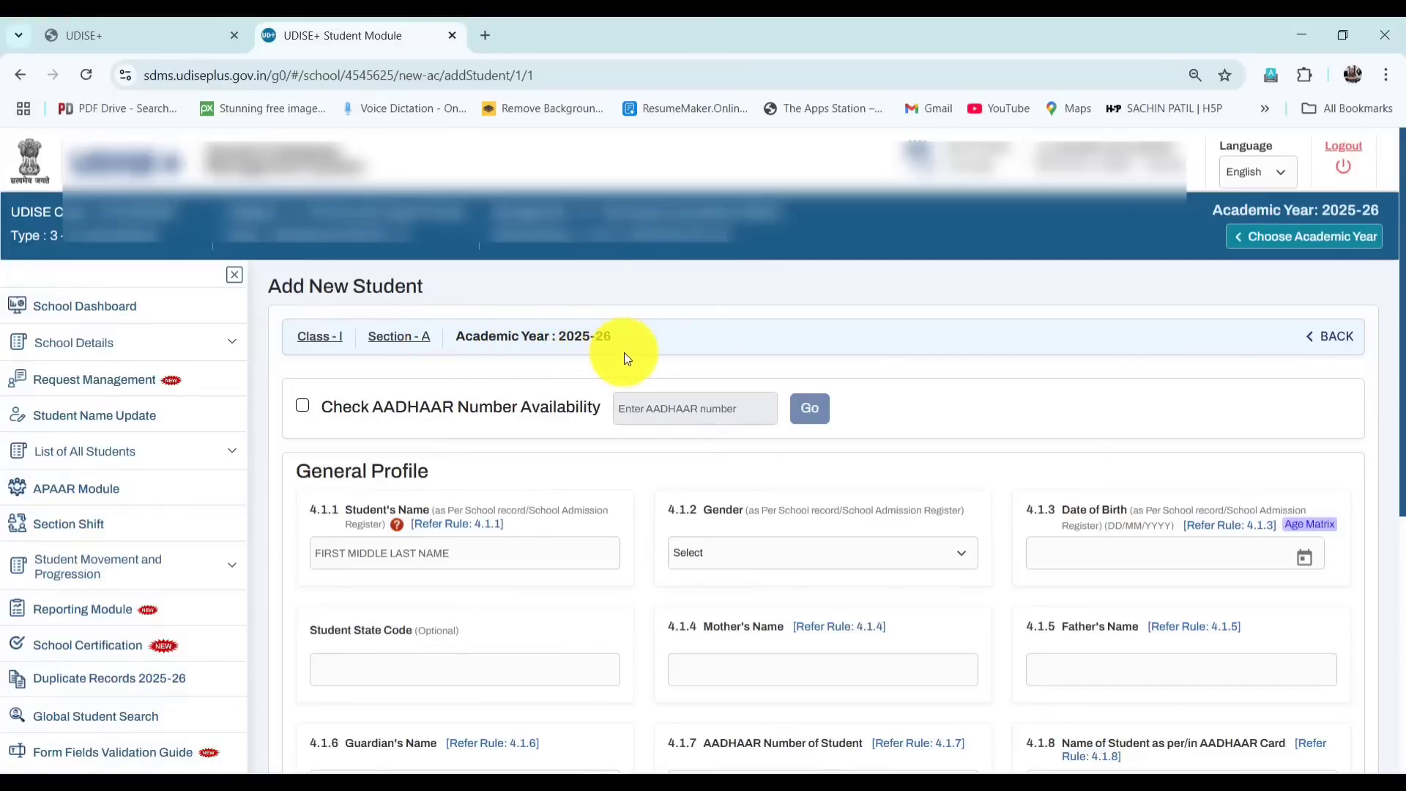
- Enable the AADHAAR availability check, enter the student's AADHAAR number, run the check and acknowledge the result
scroll(567, 401, "down", 4)
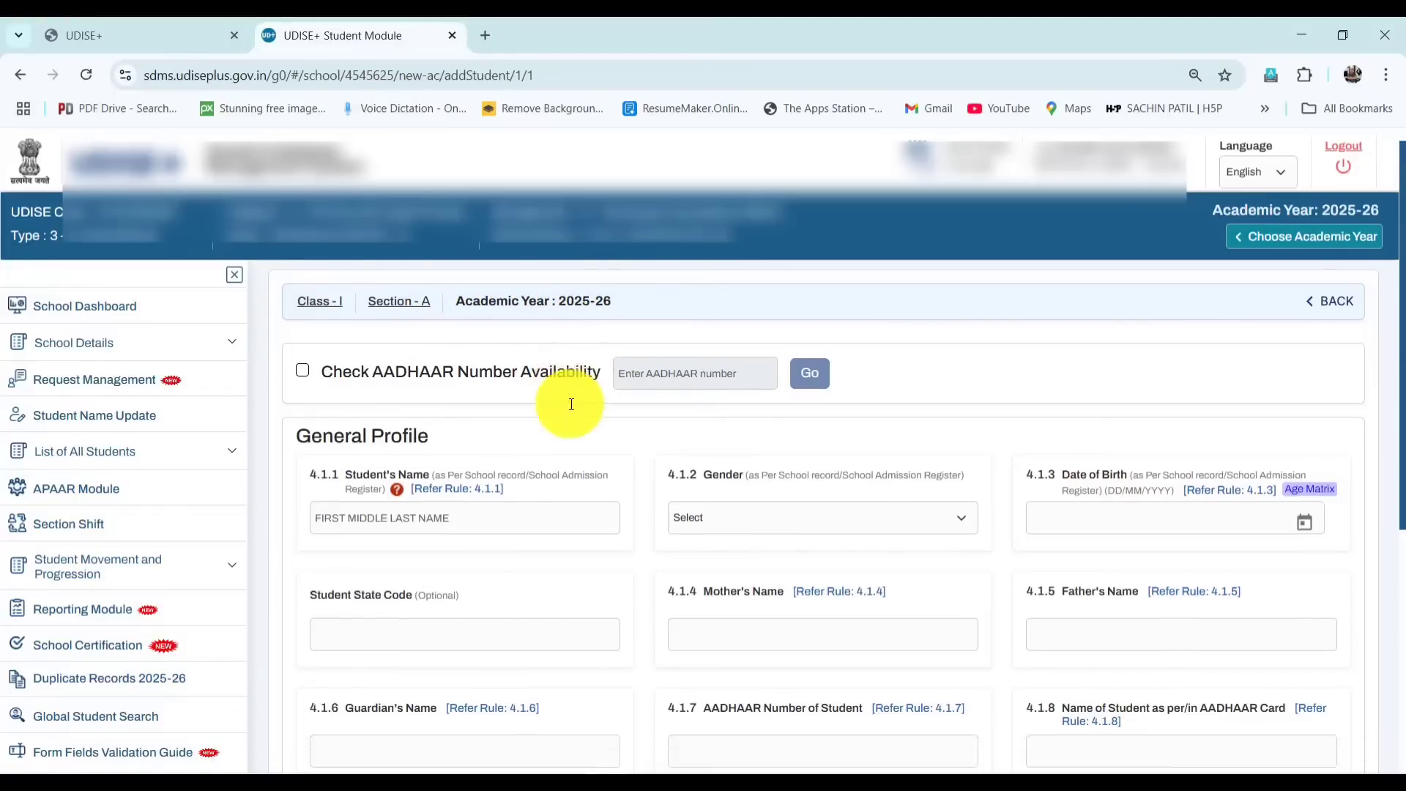
scroll(569, 403, "down", 2)
scroll(569, 403, "up", 6)
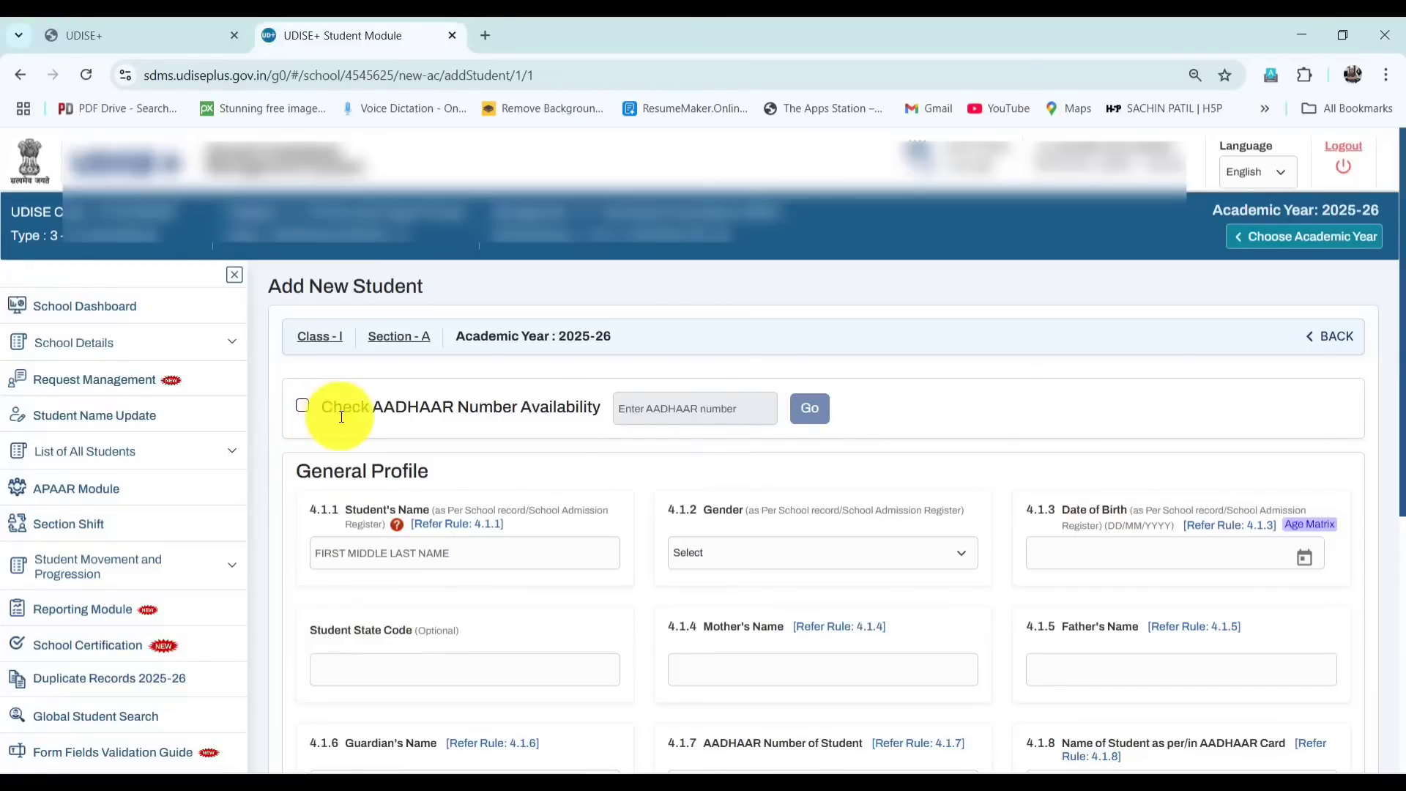
left_click(302, 407)
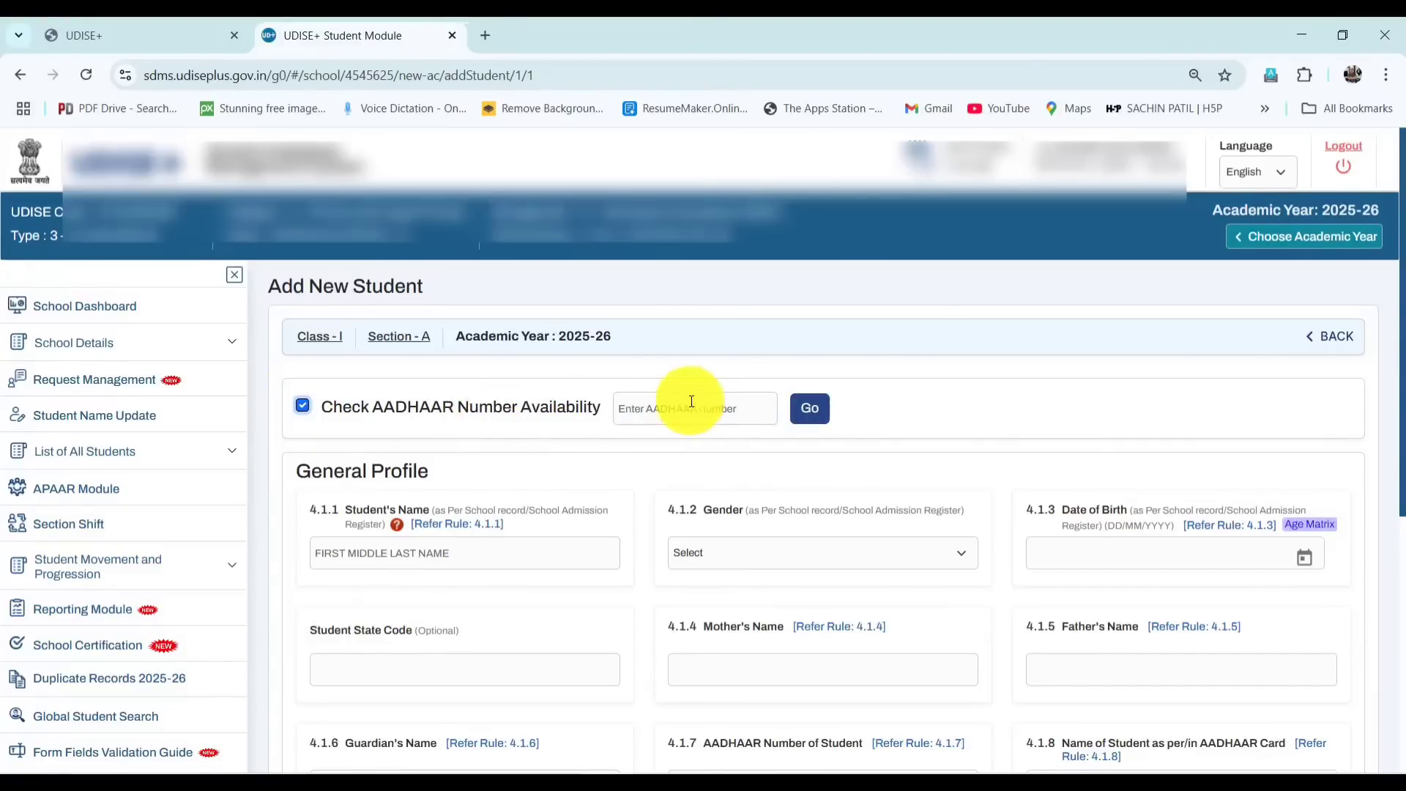
left_click(645, 417)
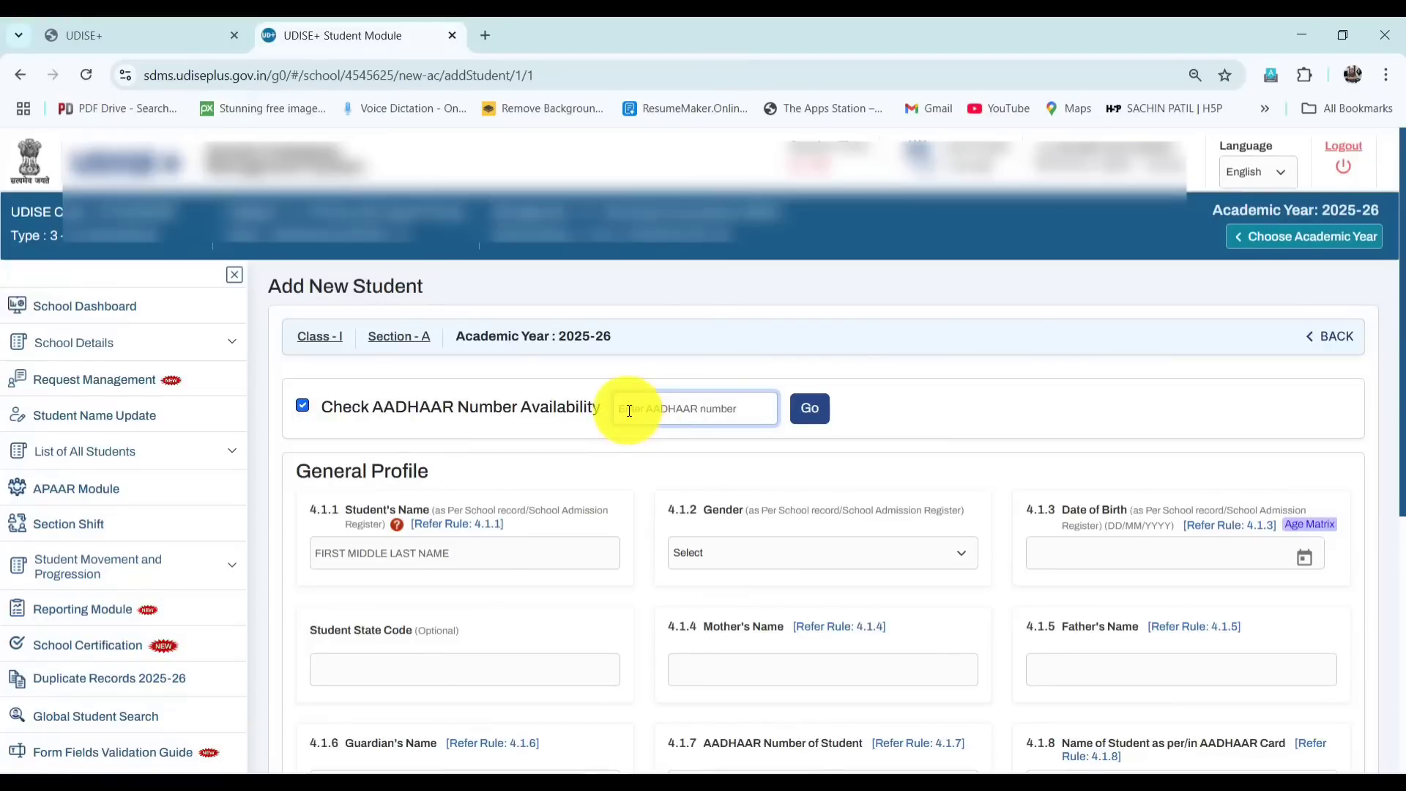
left_click(822, 417)
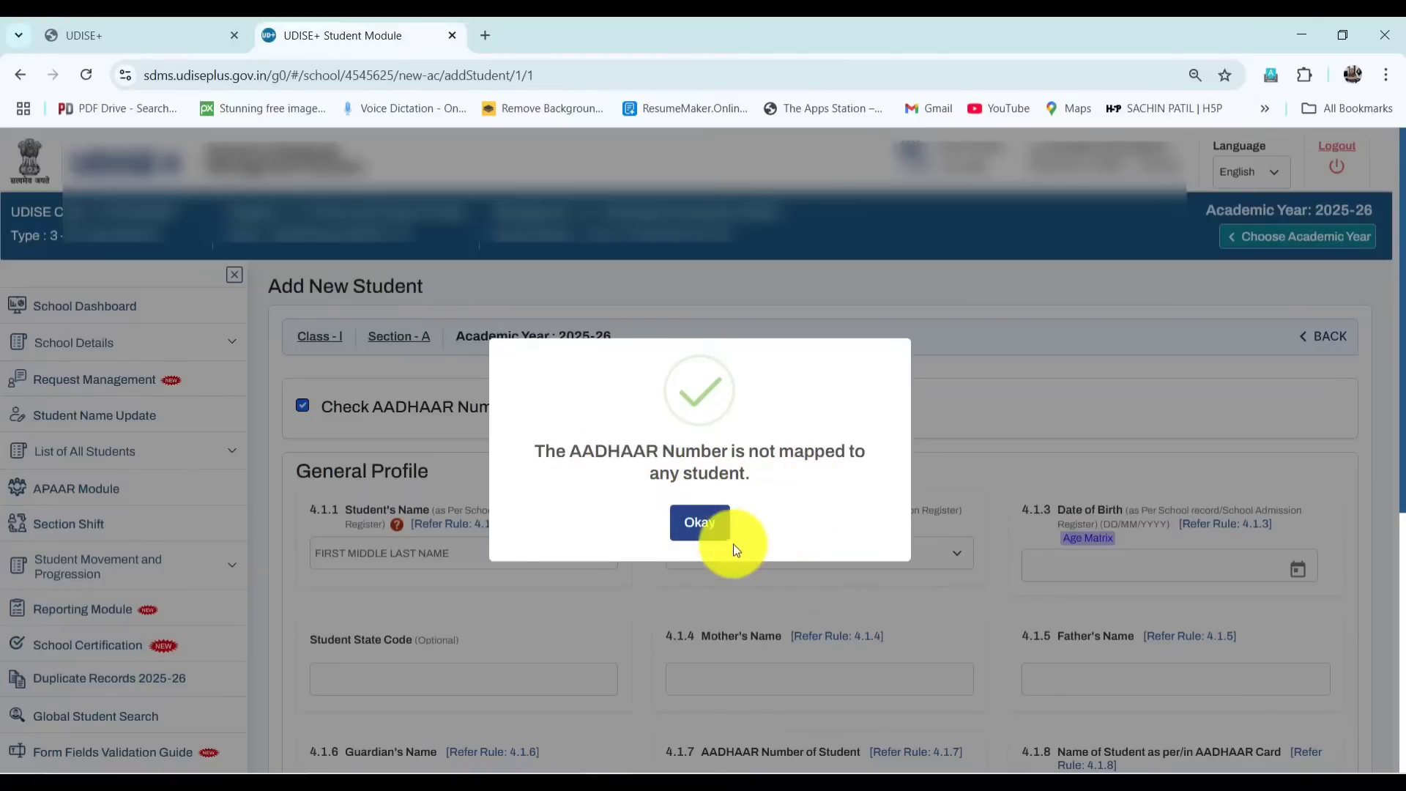
left_click(709, 526)
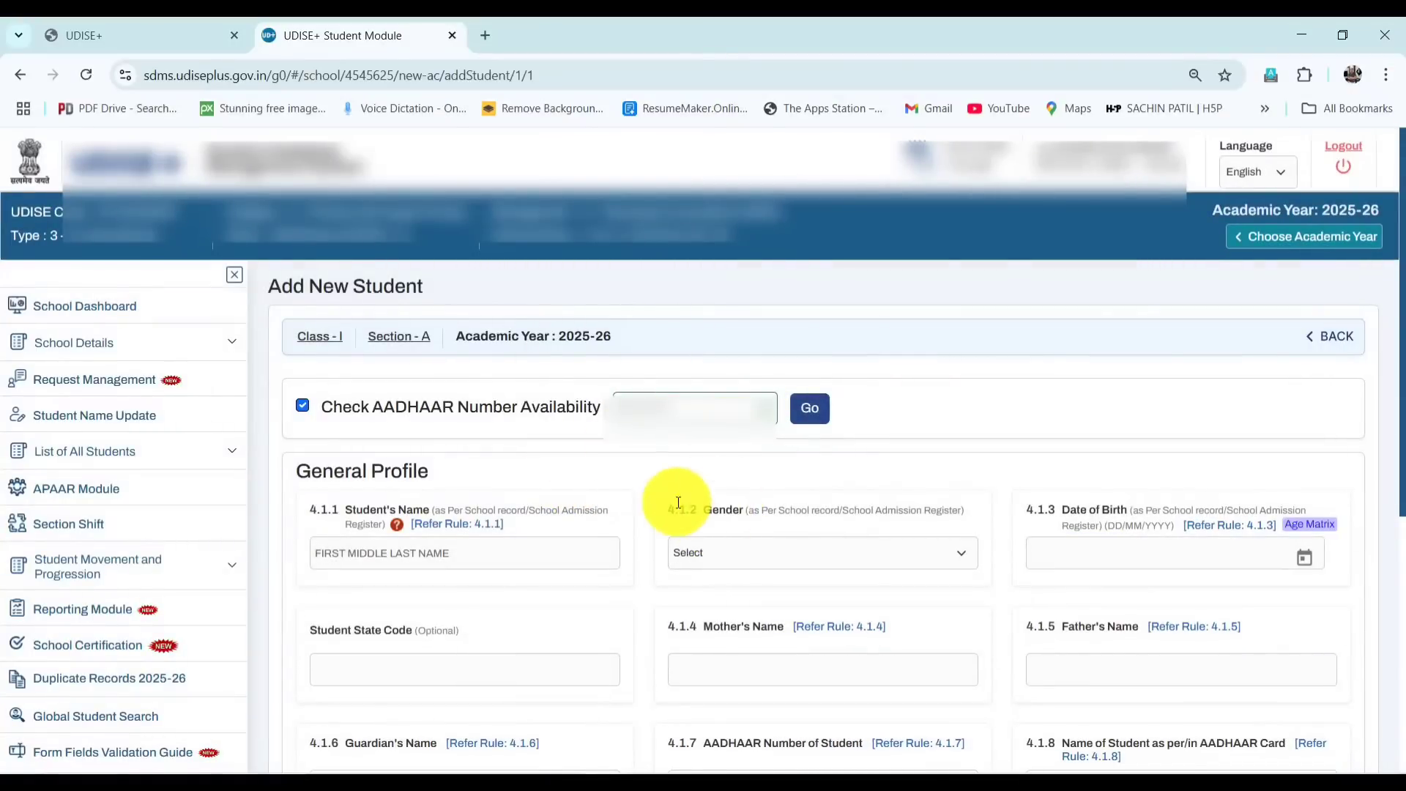
- Examine the General Profile fields of the Add New Student form, from the student's name through the CWSN option
scroll(603, 498, "down", 5)
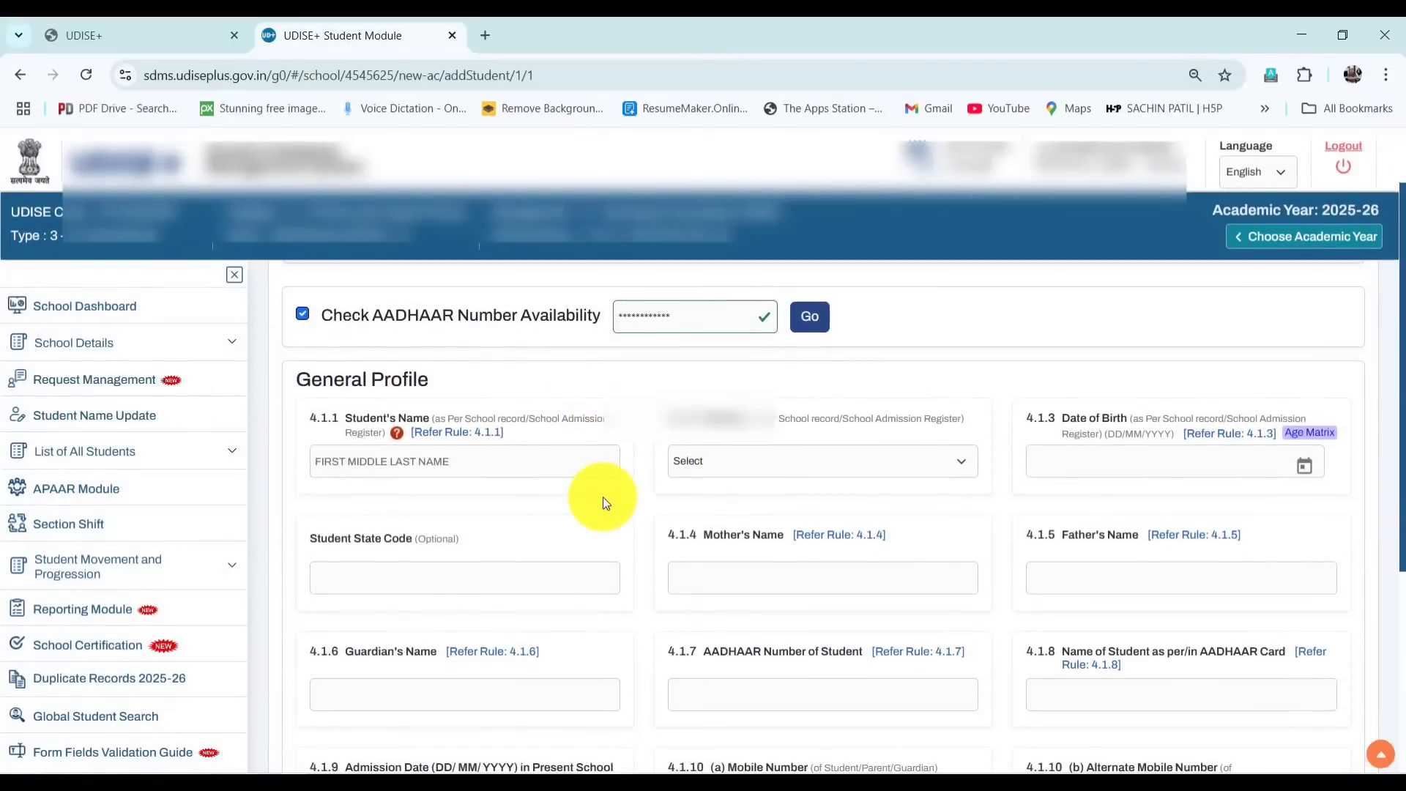
scroll(823, 739, "down", 3)
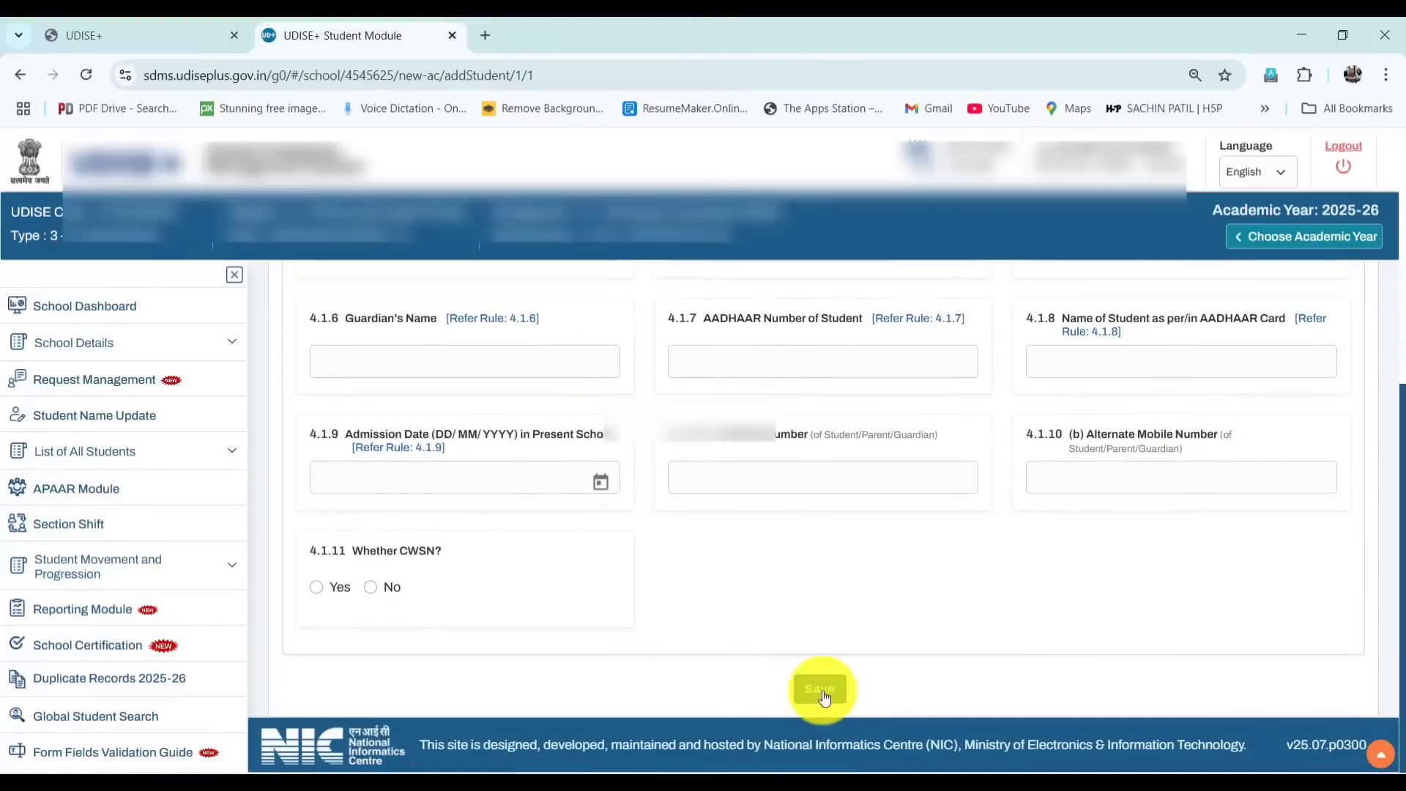
scroll(757, 558, "up", 10)
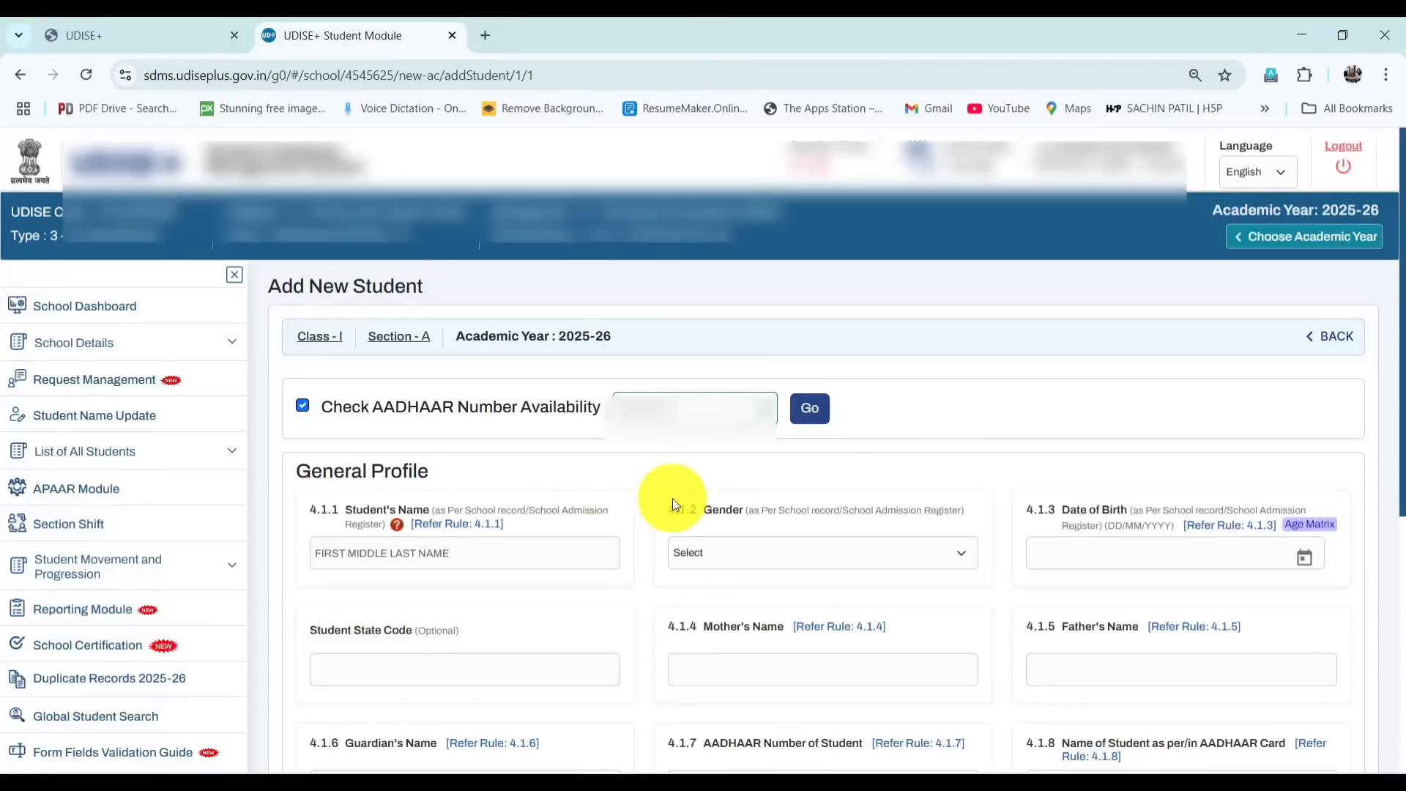
scroll(668, 513, "down", 4)
scroll(666, 508, "up", 4)
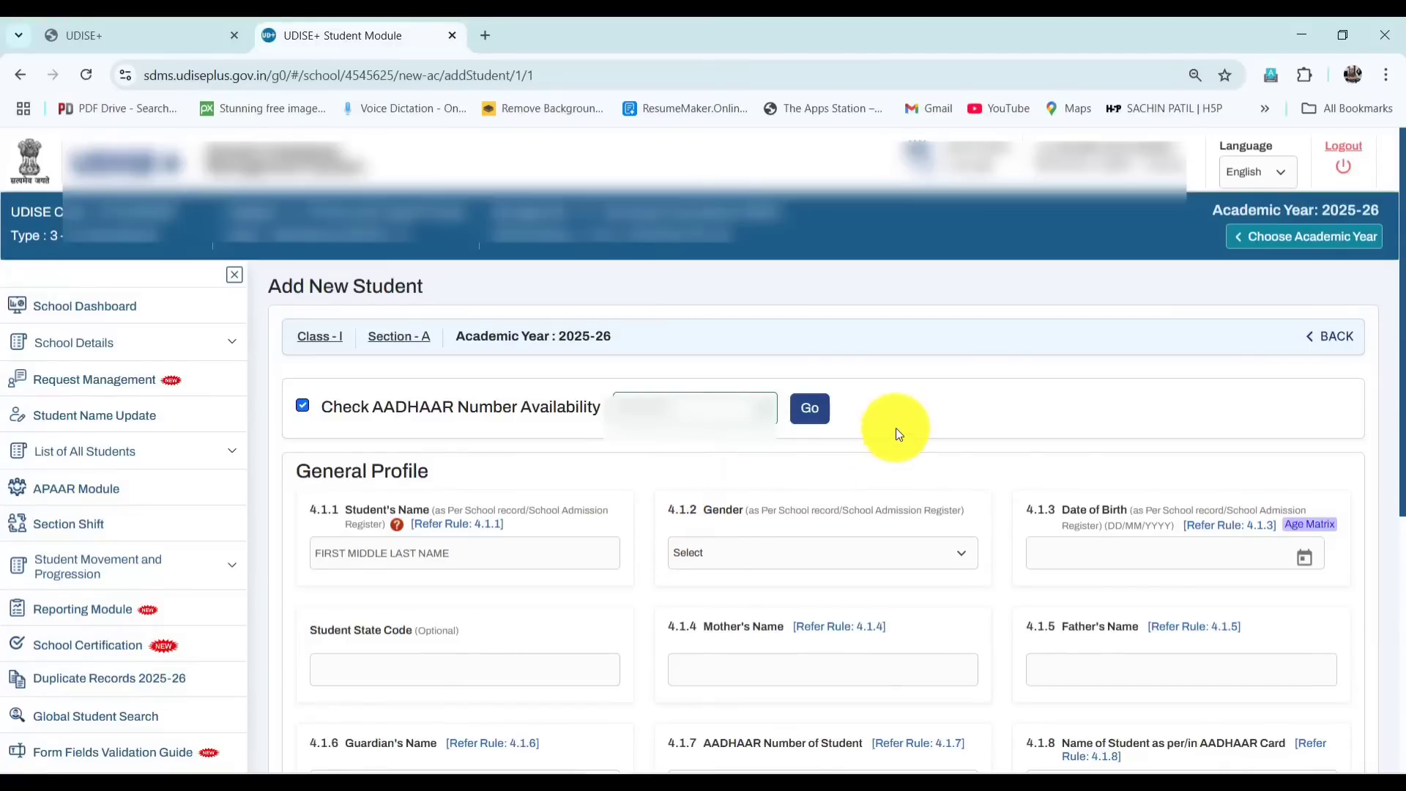
scroll(897, 427, "down", 1)
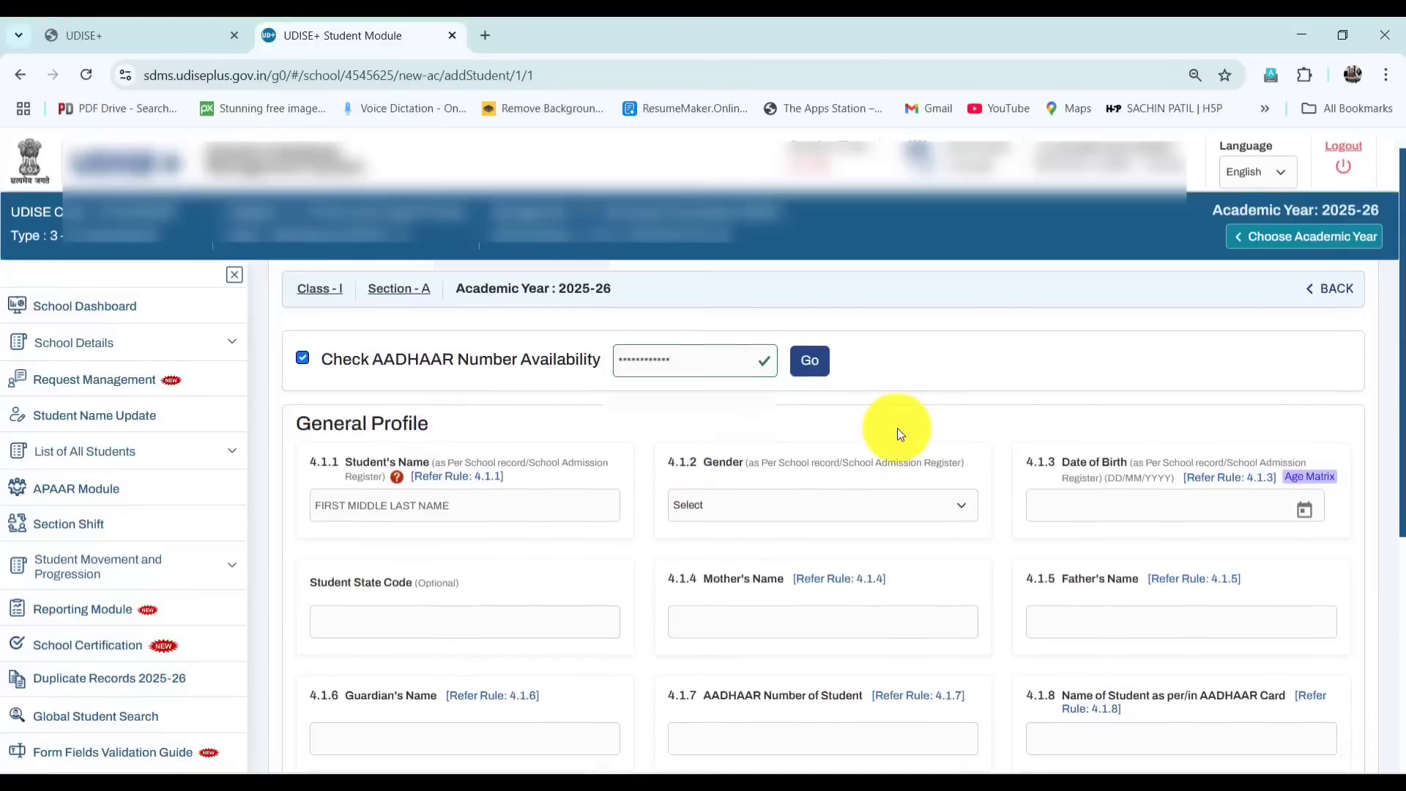
scroll(897, 432, "down", 1)
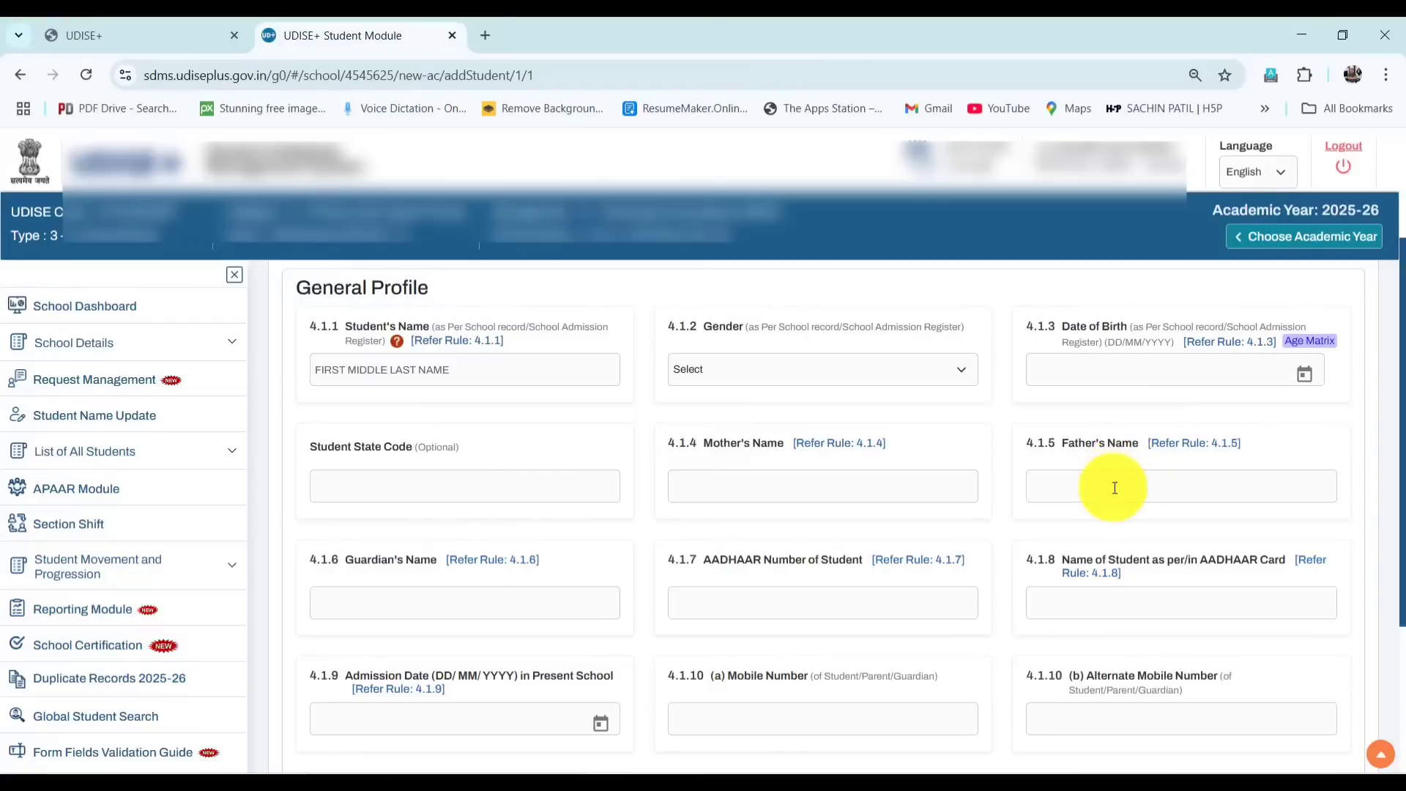
scroll(1114, 484, "down", 1)
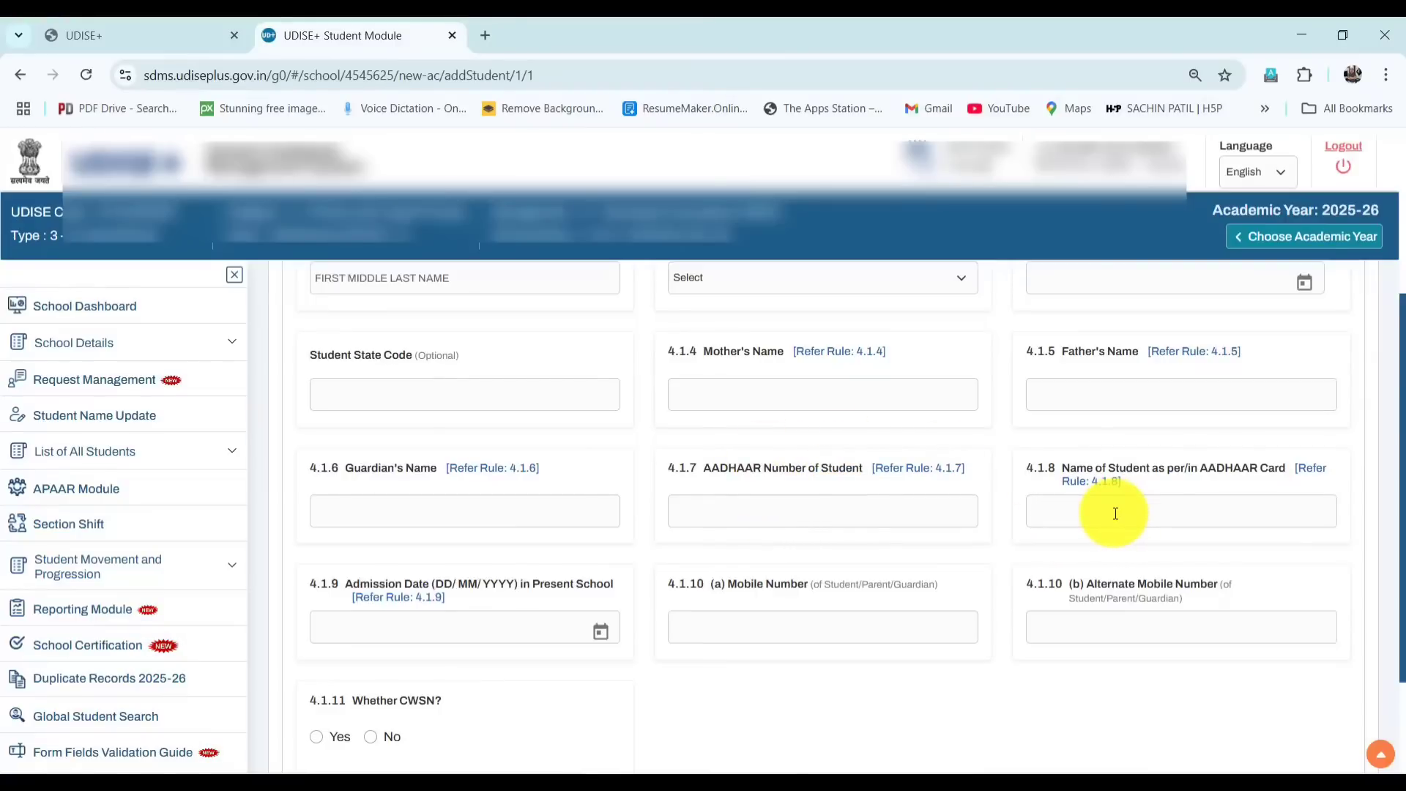
scroll(1116, 513, "down", 2)
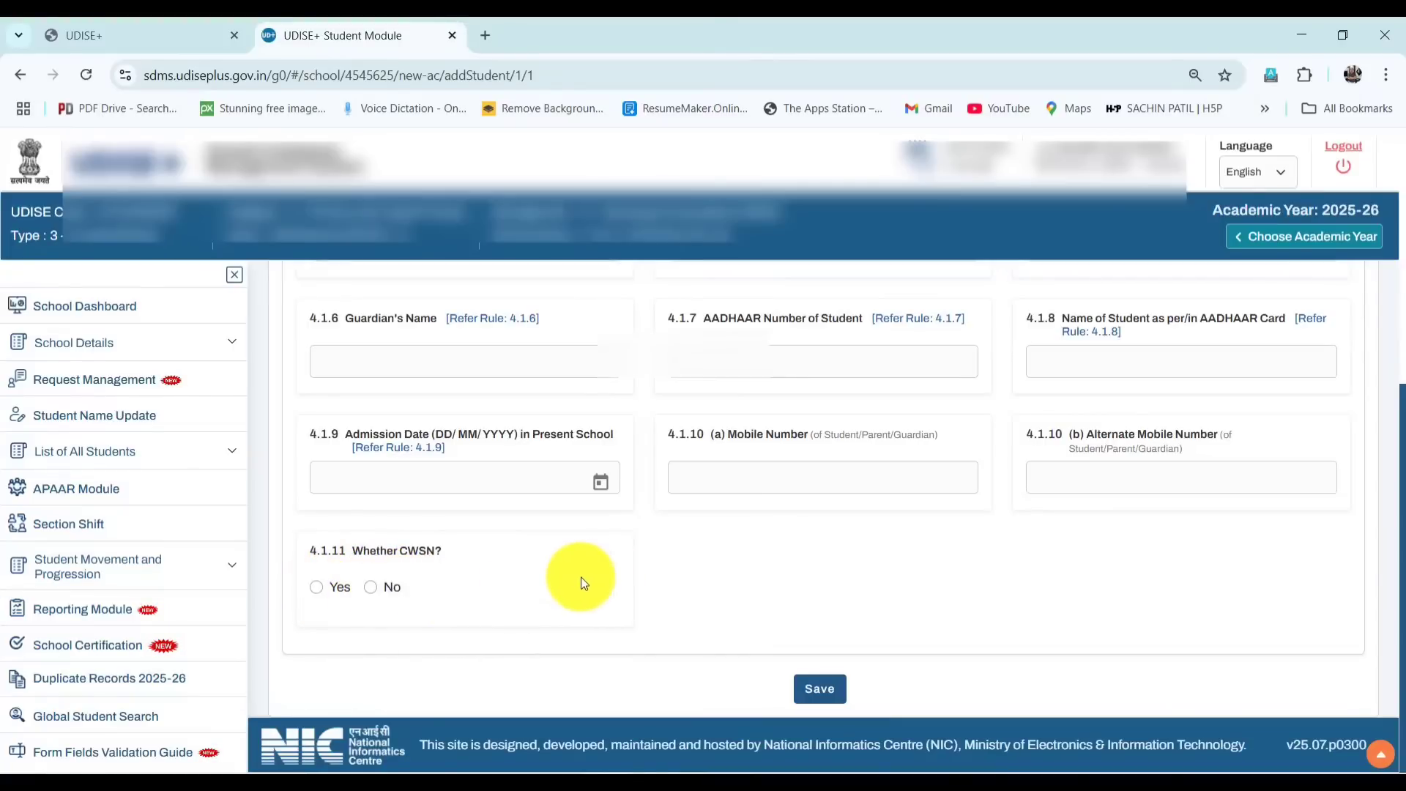
scroll(568, 489, "up", 5)
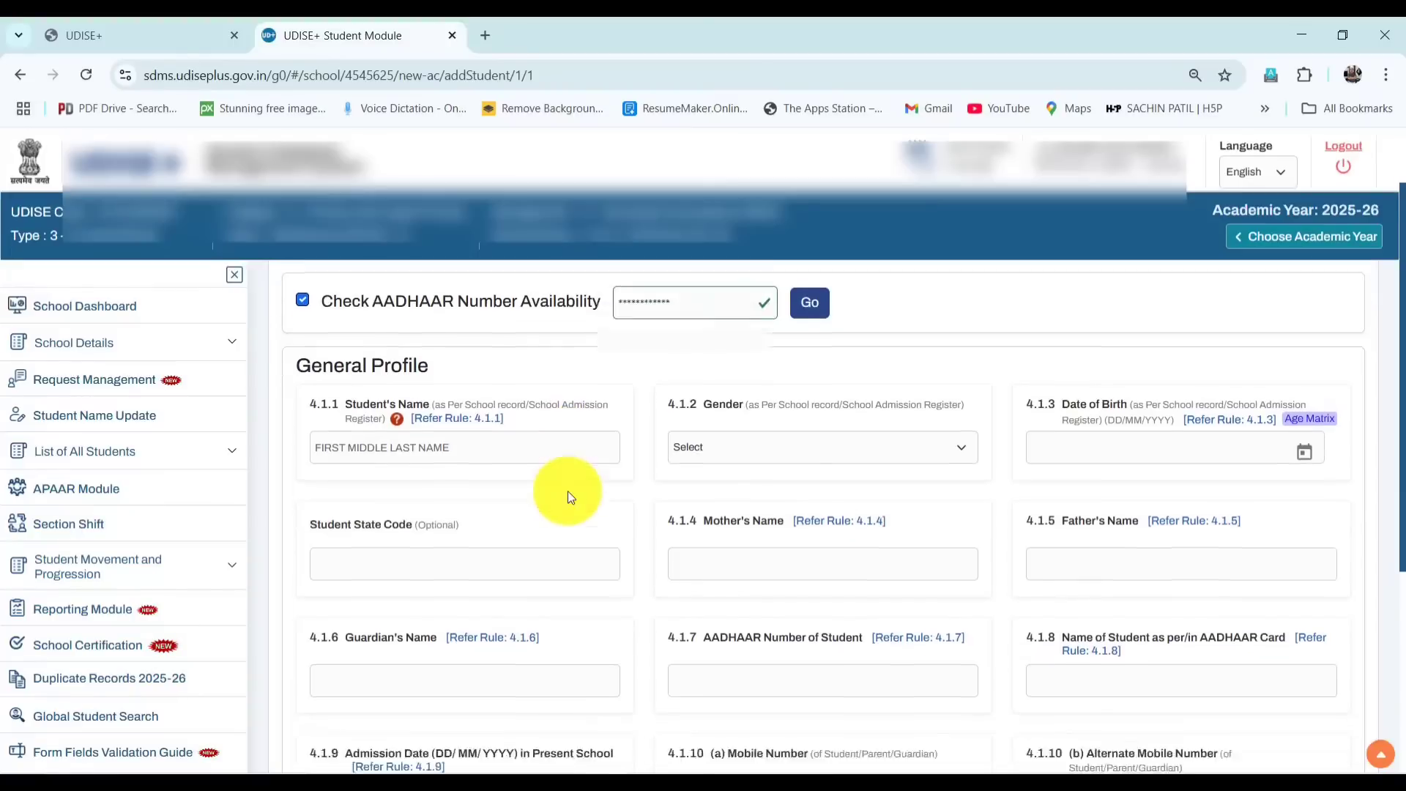
- Save the new student's completed General Profile and agree to the demographic authentication consent
scroll(567, 490, "down", 5)
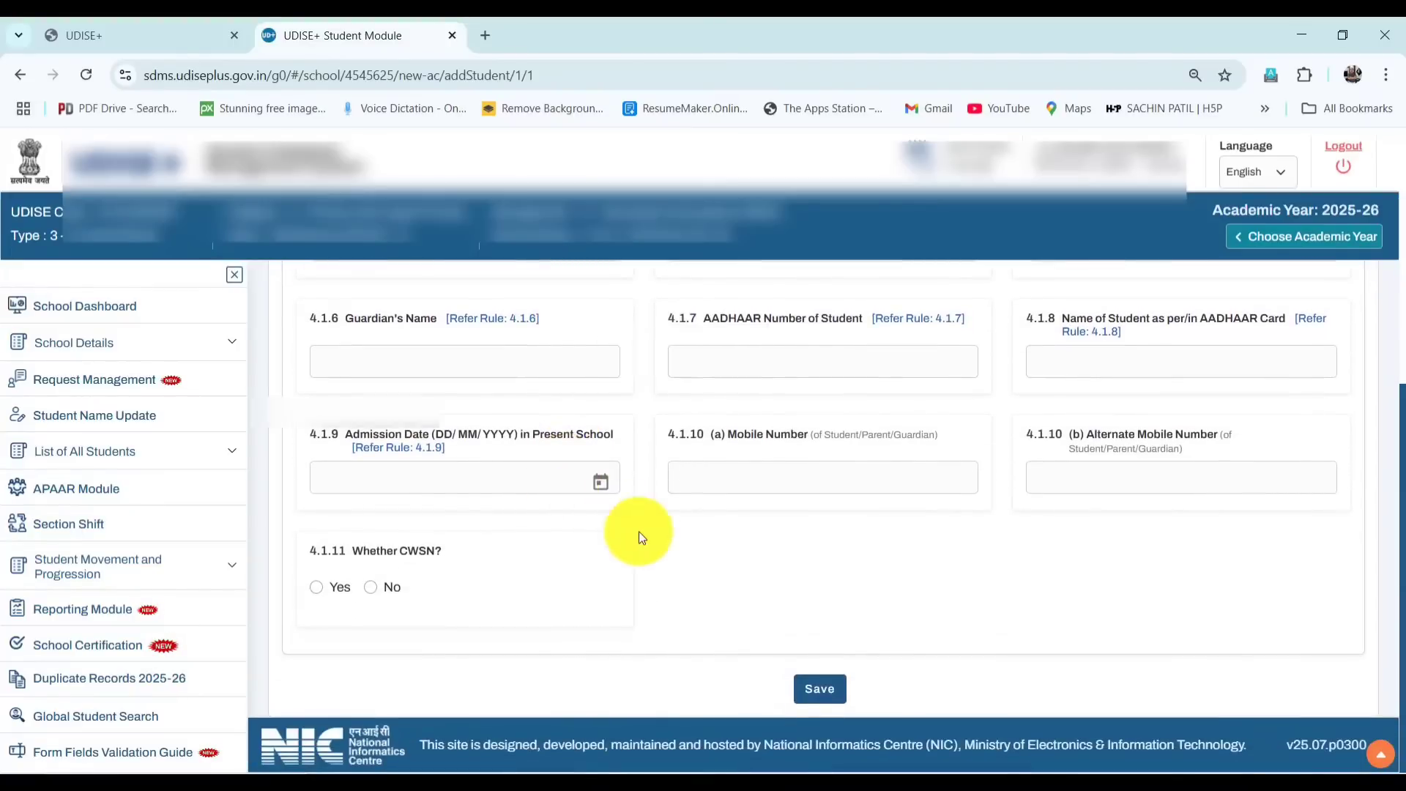
left_click(829, 696)
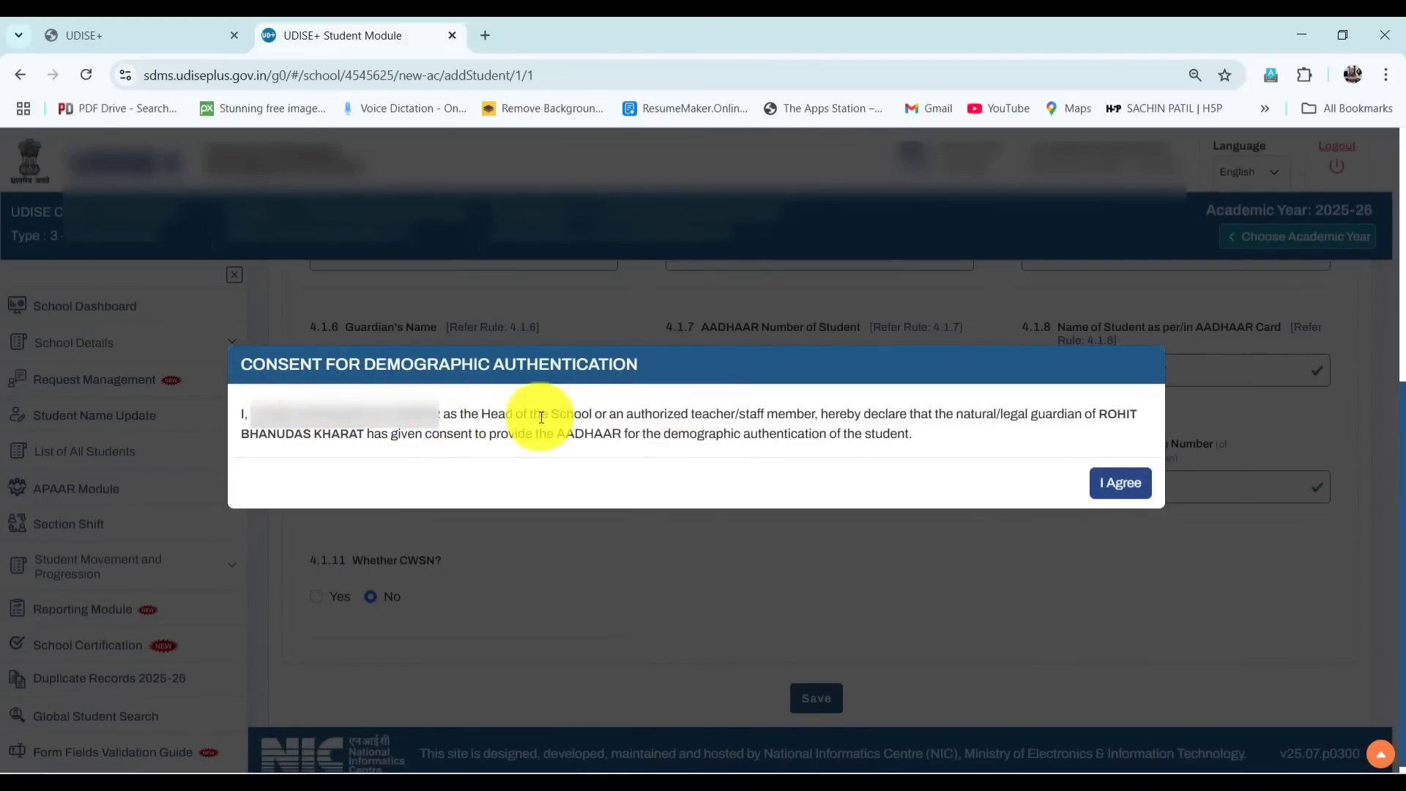
left_click(1120, 483)
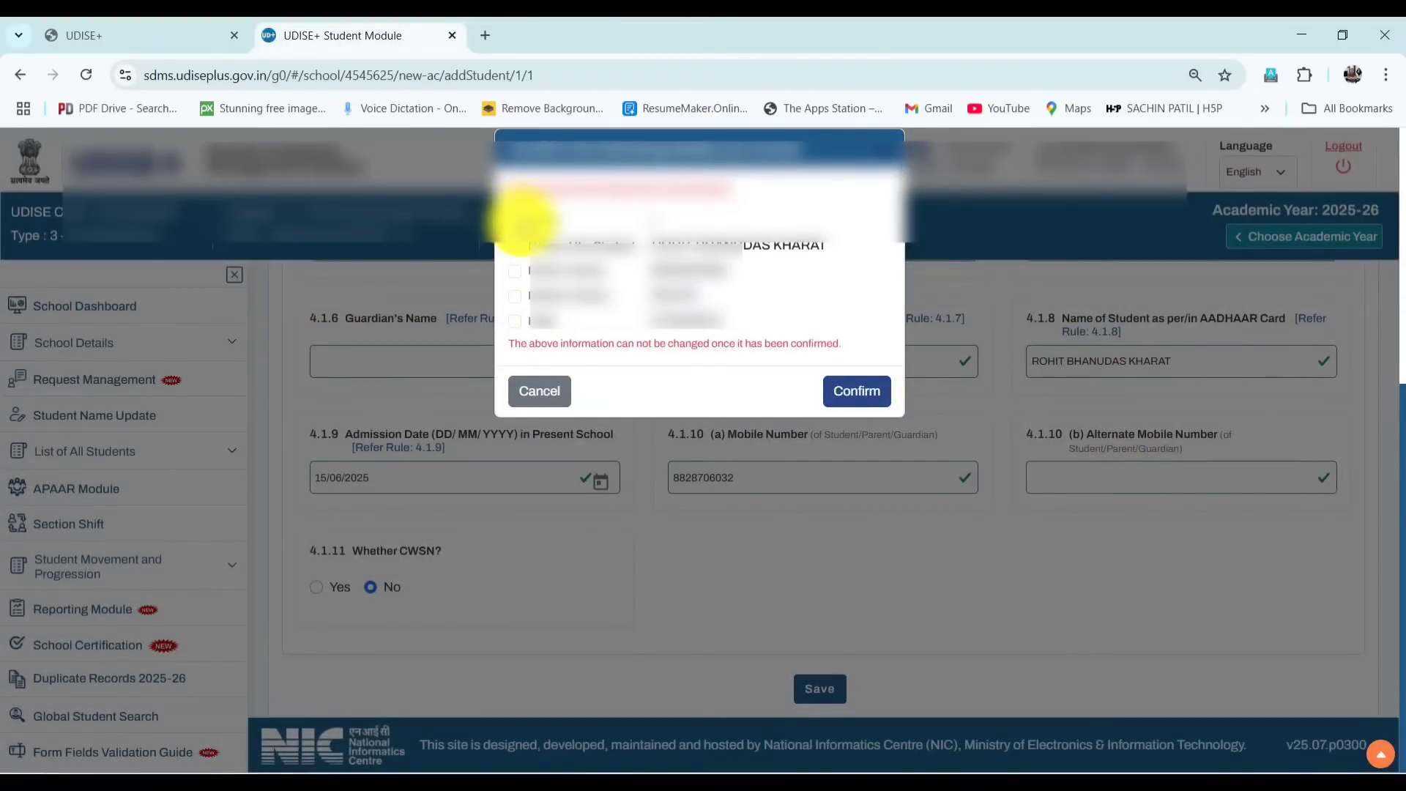
- Tick all five student details in the confirmation dialog and confirm them
left_click(515, 219)
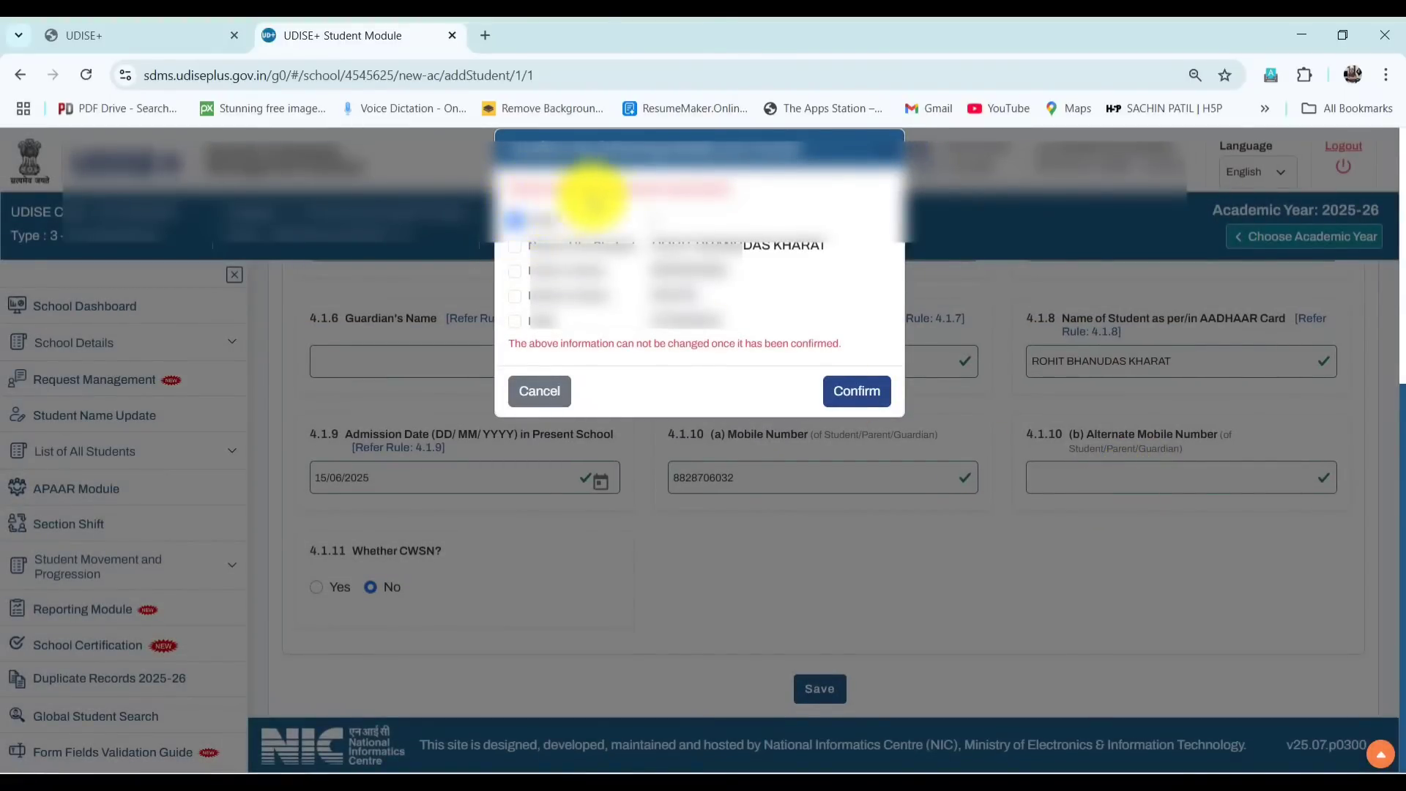
left_click(516, 248)
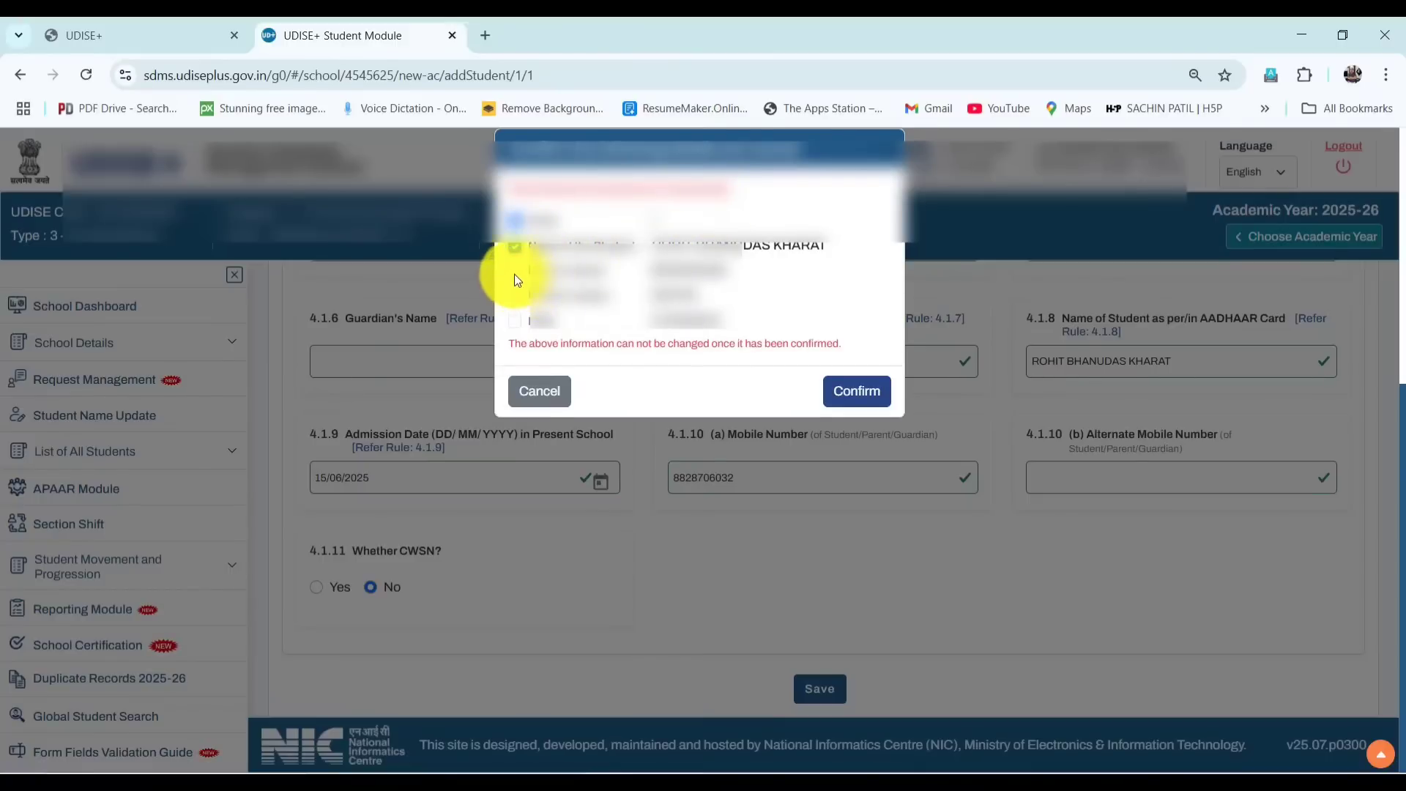
left_click(514, 321)
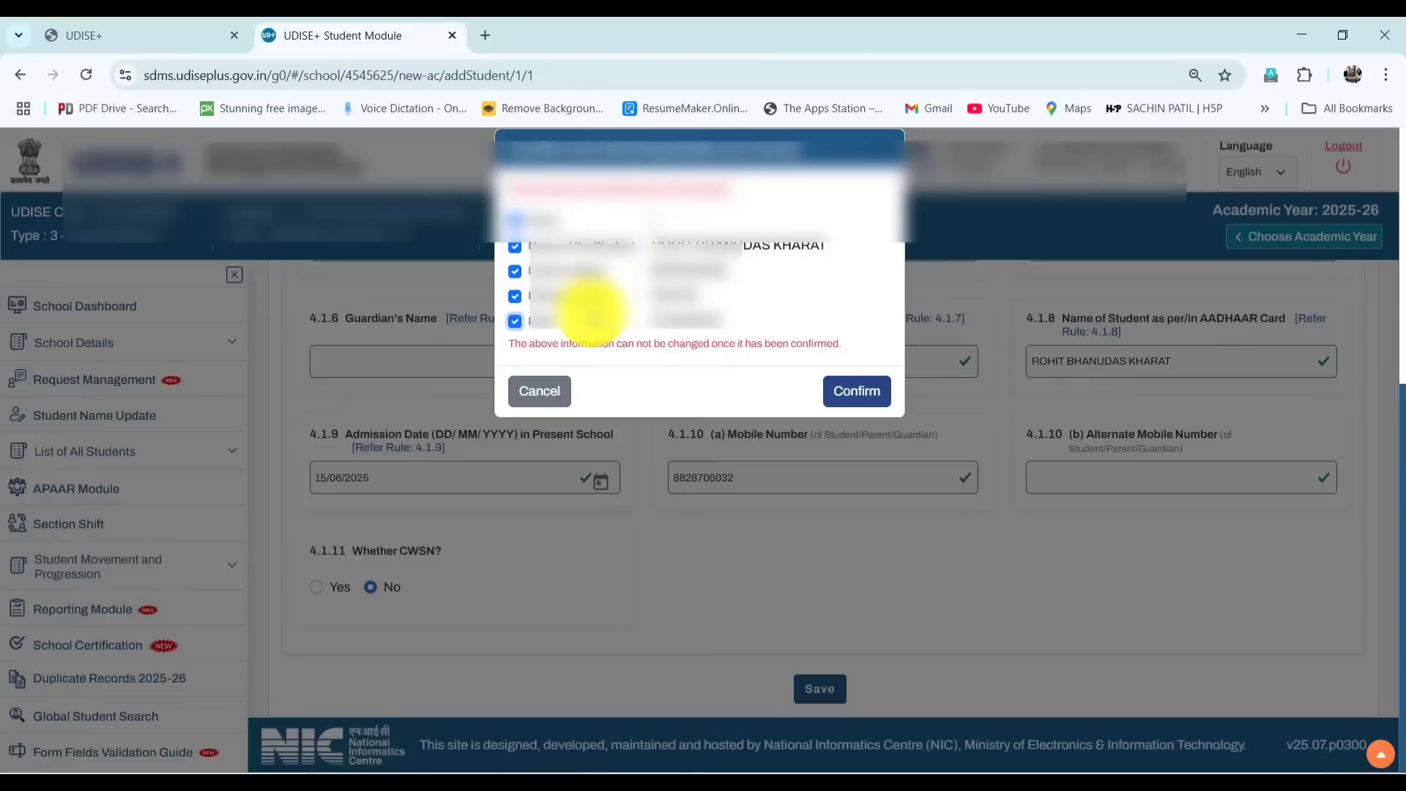
left_click(509, 318)
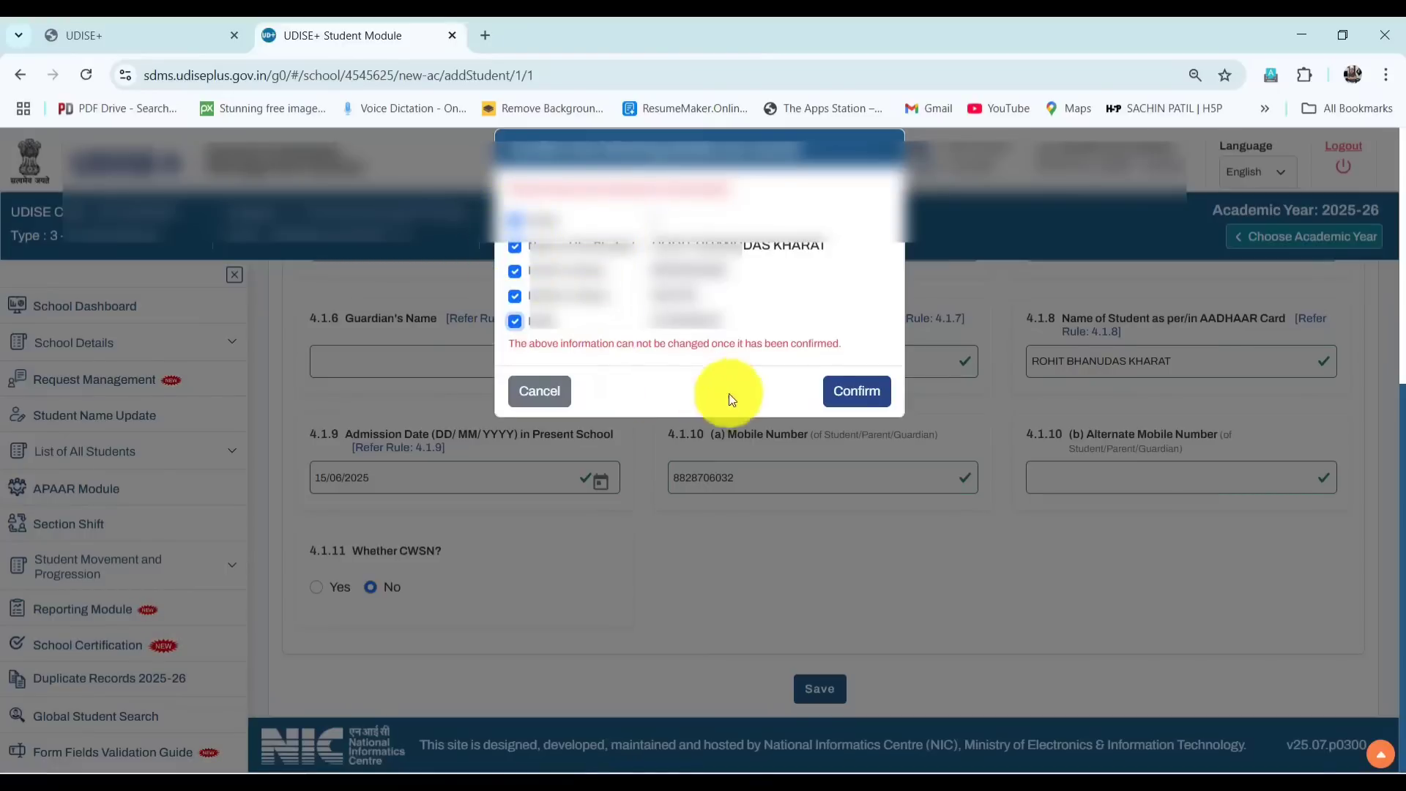
left_click(834, 407)
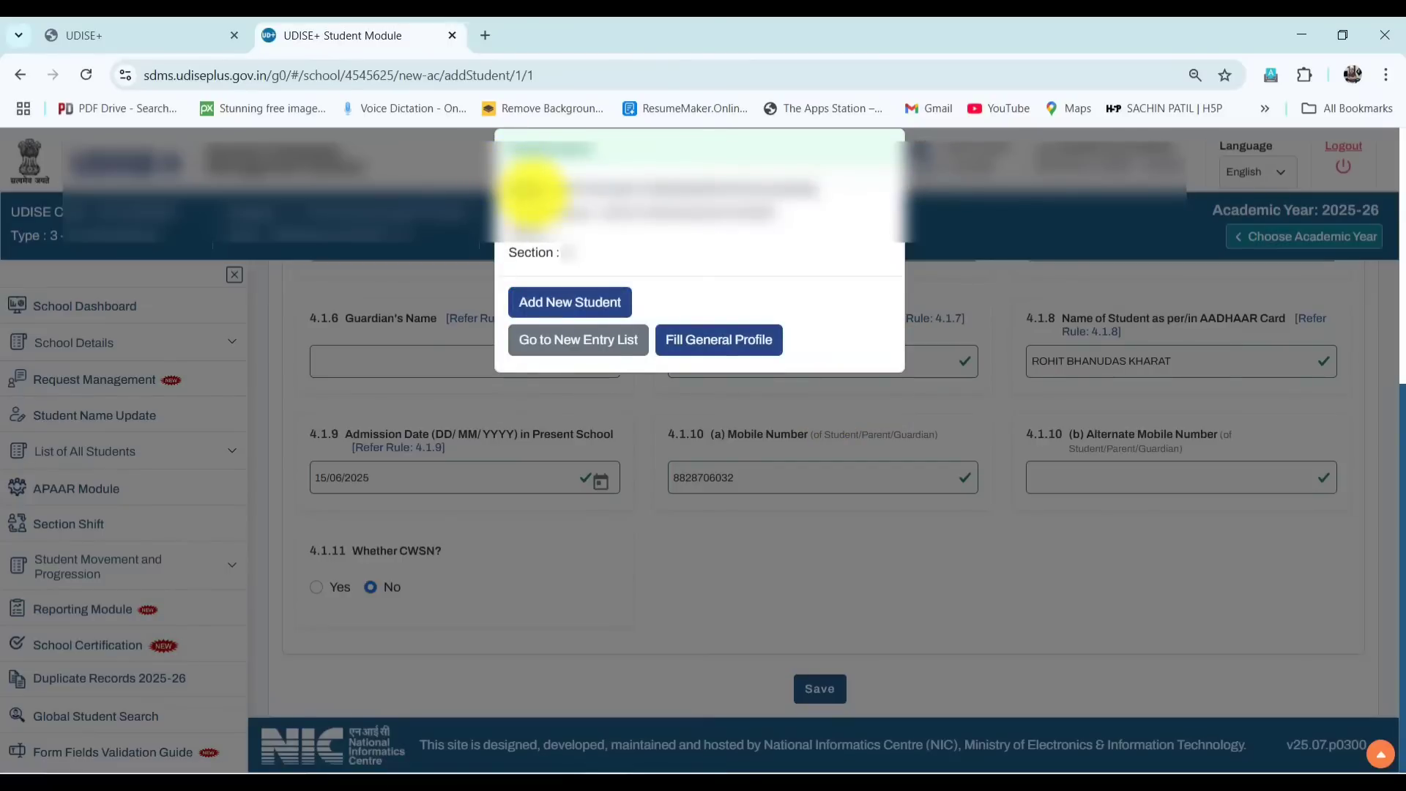
- Read the new student's save details, then open the new entry list and look through the Class I, Section A students
left_click_drag(507, 188, 845, 188)
left_click(845, 188)
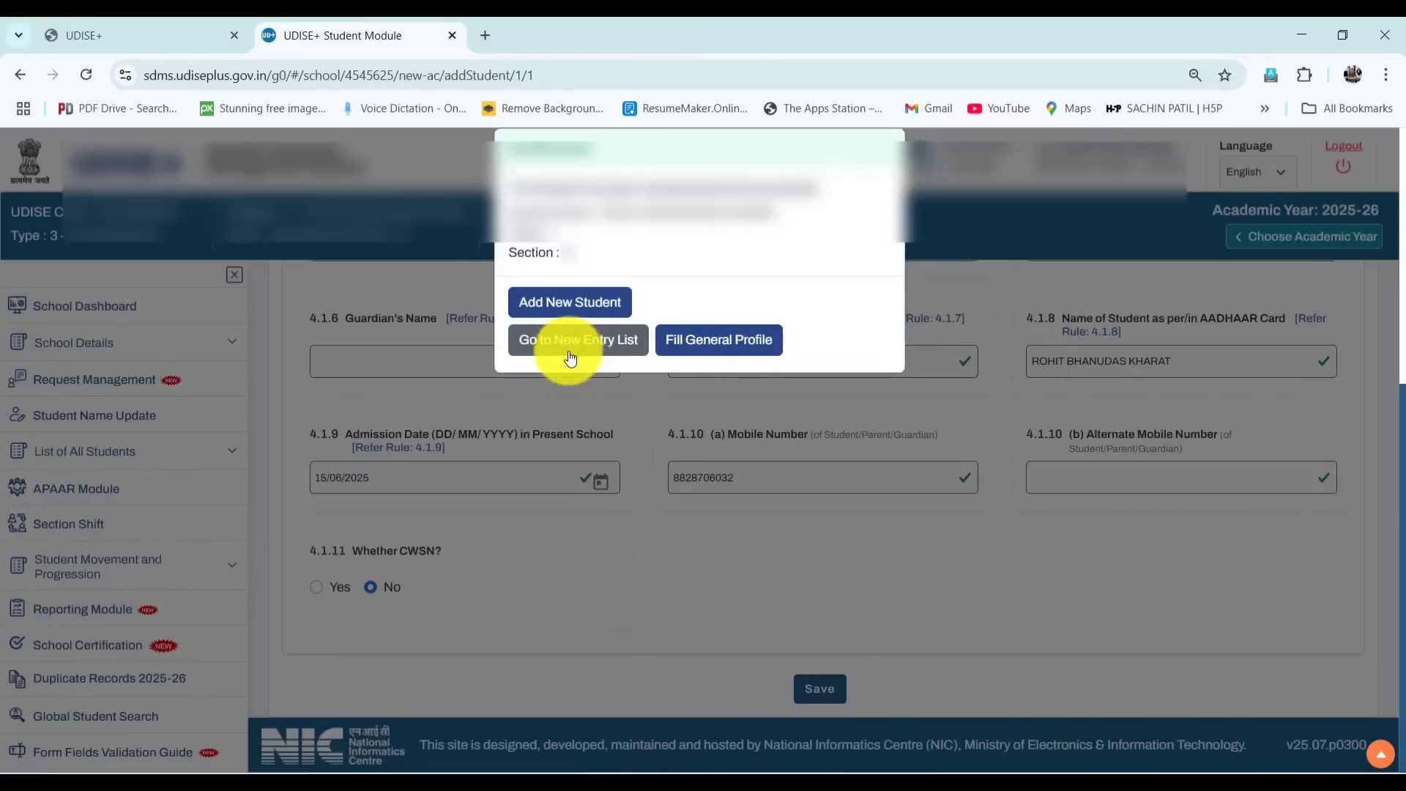
left_click(605, 340)
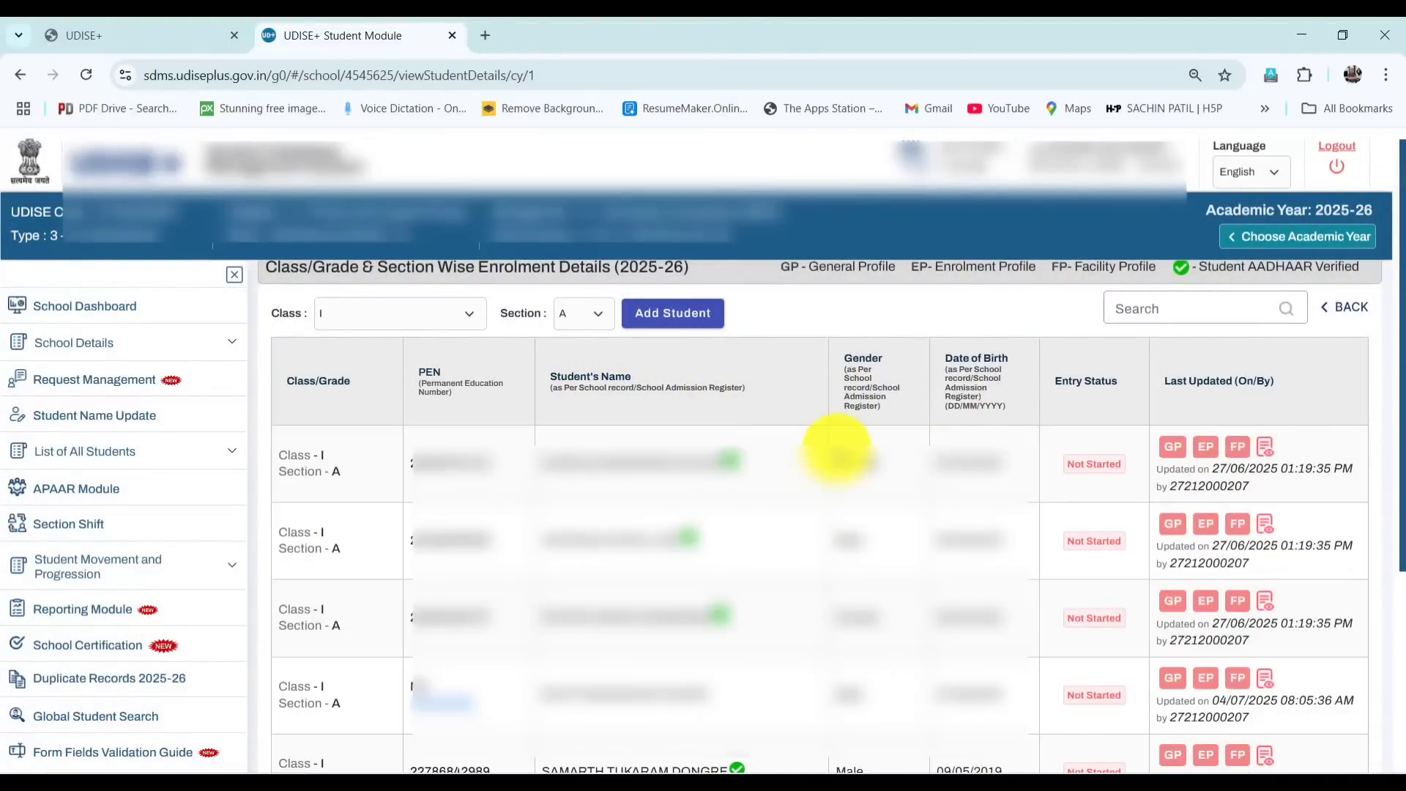
scroll(835, 448, "down", 4)
scroll(842, 446, "up", 3)
scroll(842, 447, "up", 2)
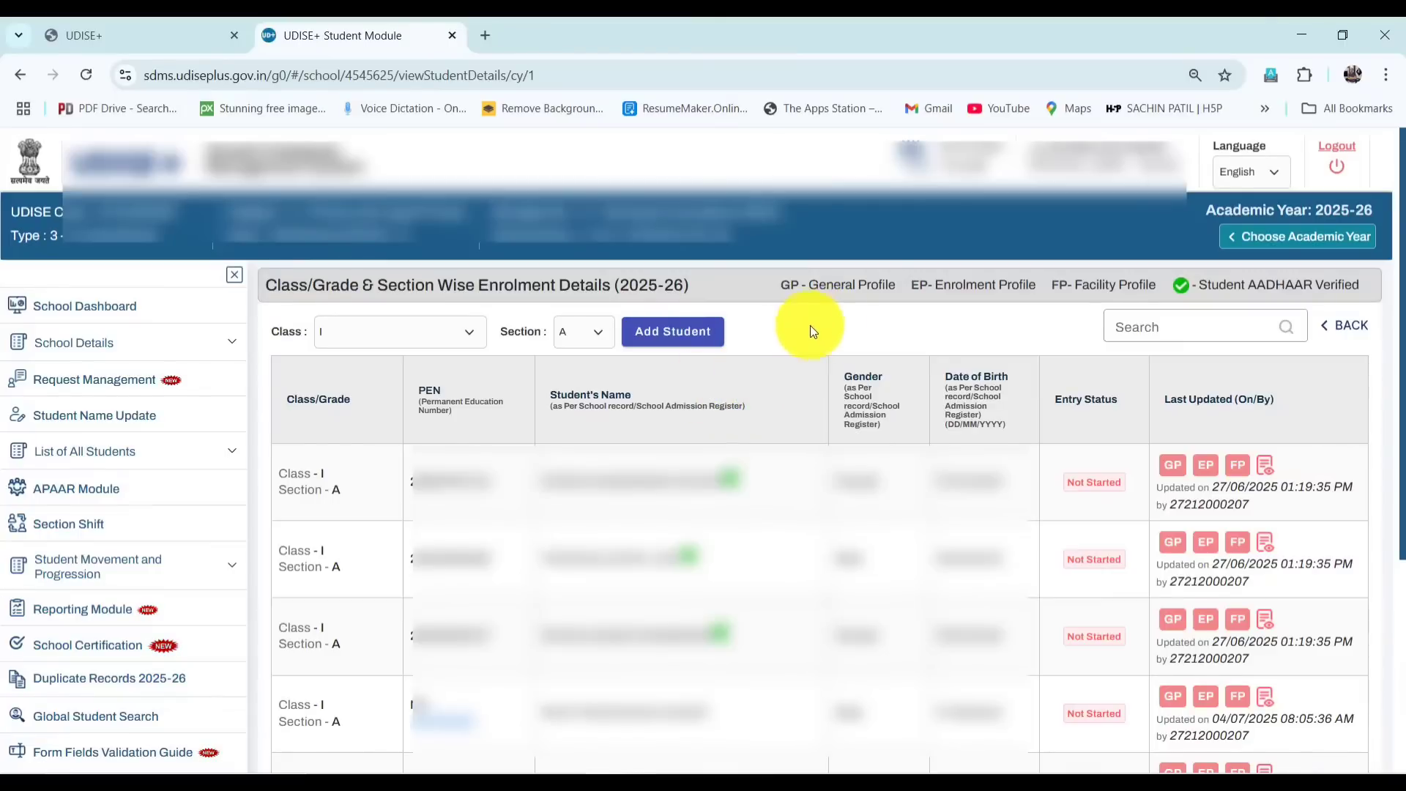
- Return to the school dashboard, open another blank student form for Class I, Section A, and review its fields
left_click(1340, 330)
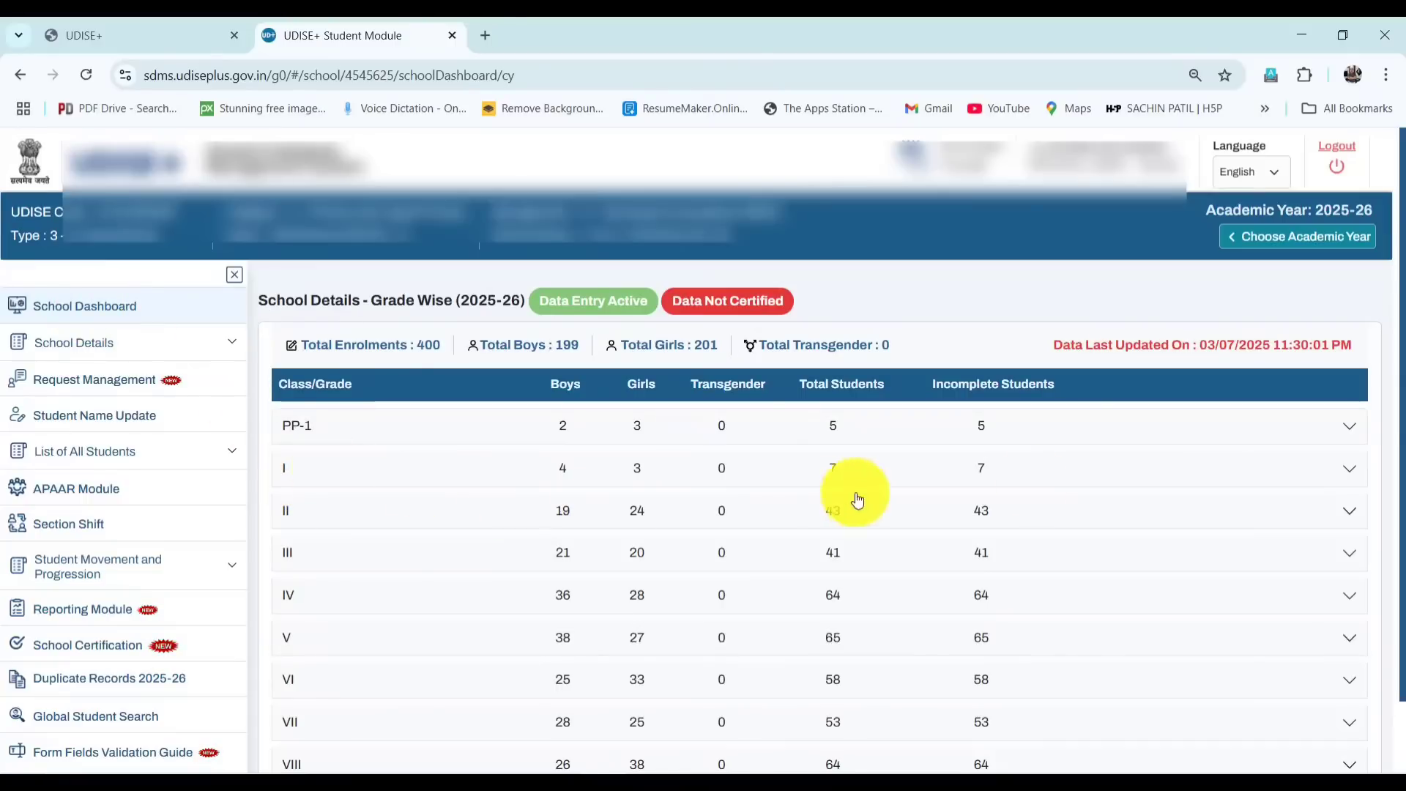
left_click(1174, 472)
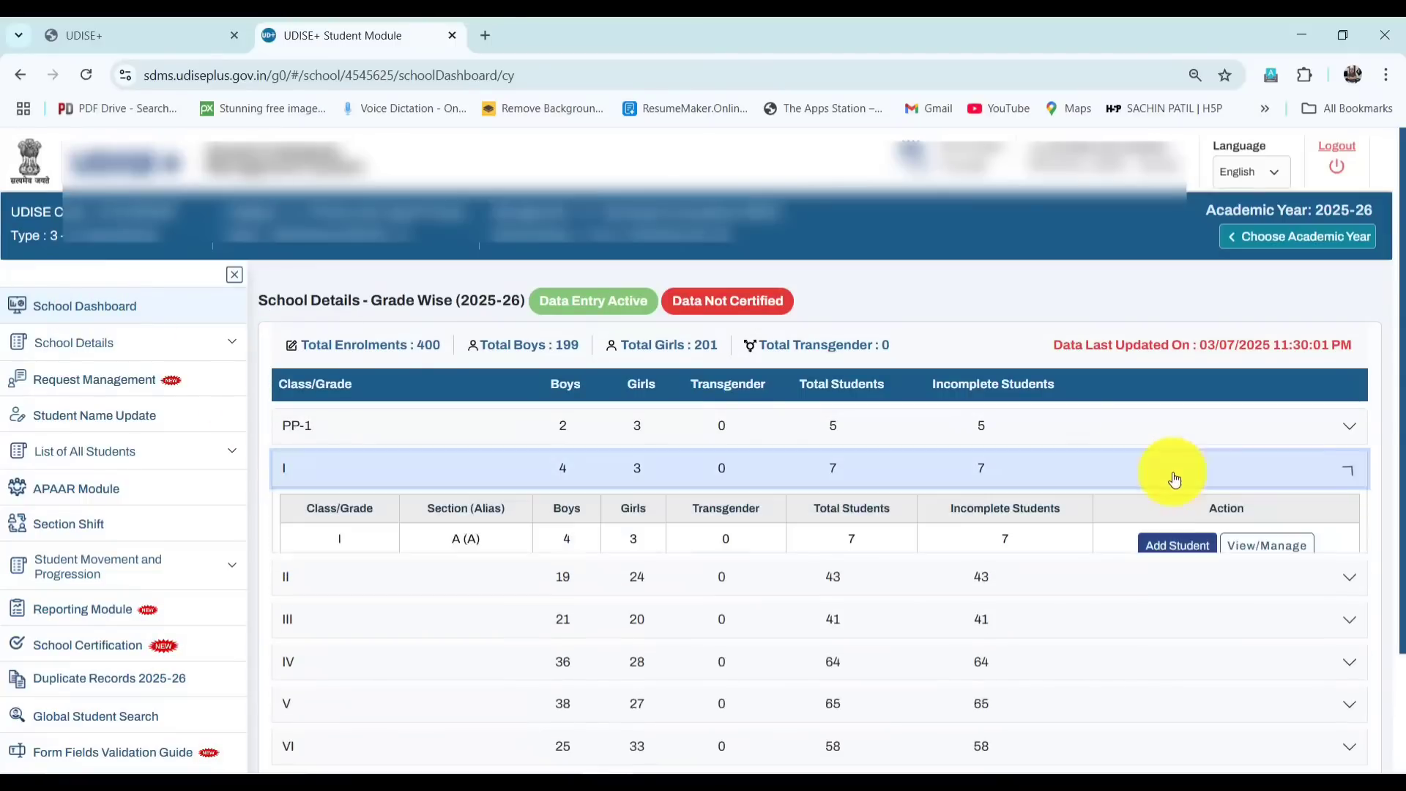
left_click(1170, 548)
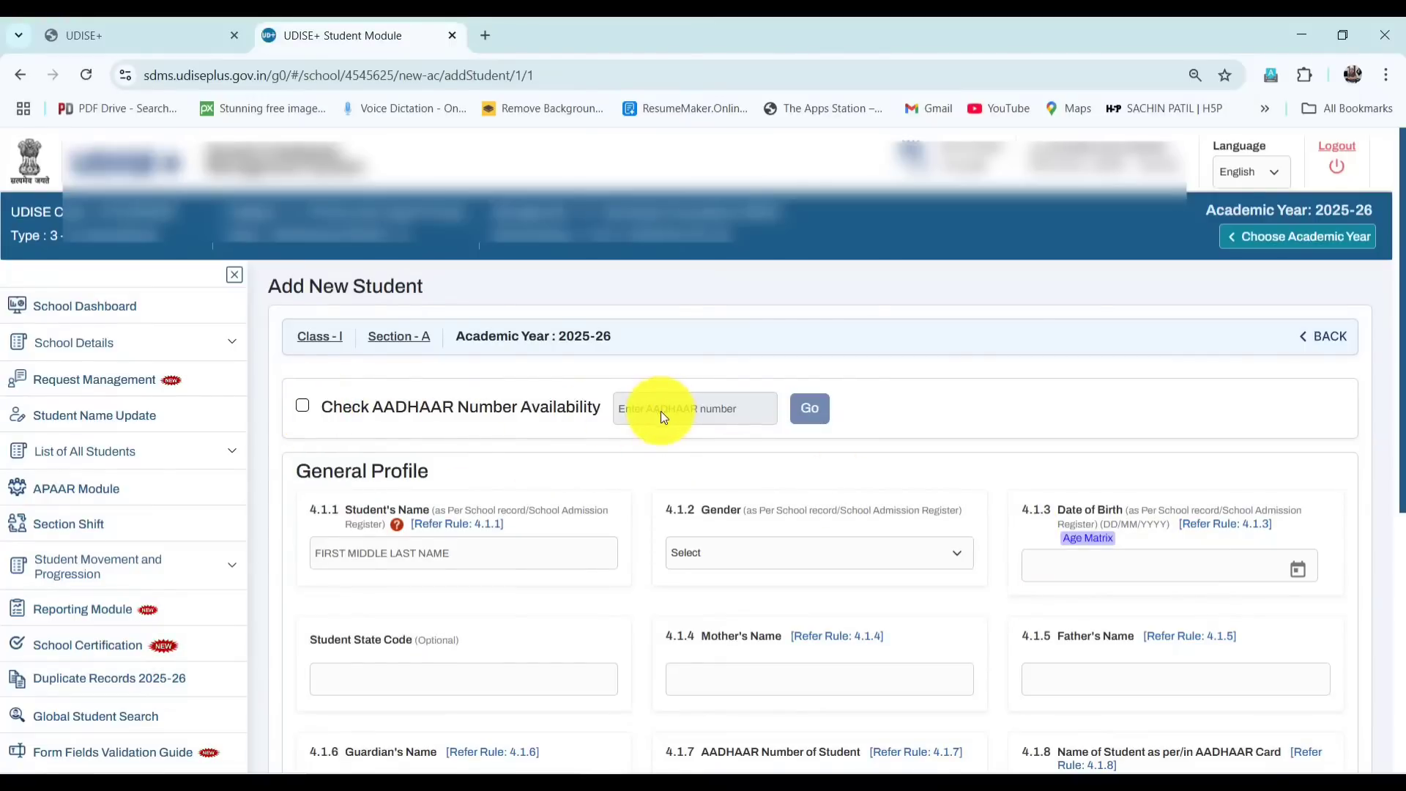
scroll(599, 483, "down", 5)
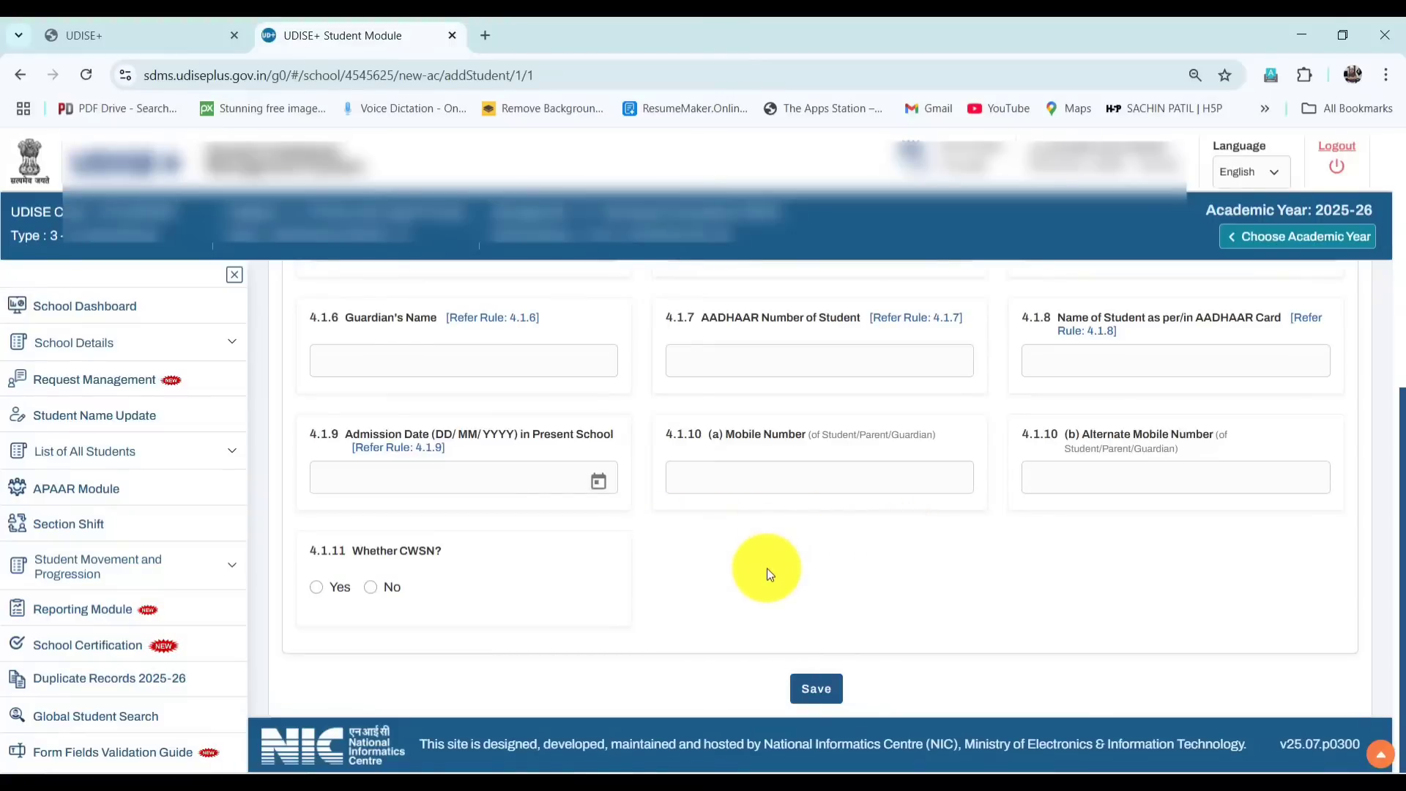
scroll(766, 568, "up", 5)
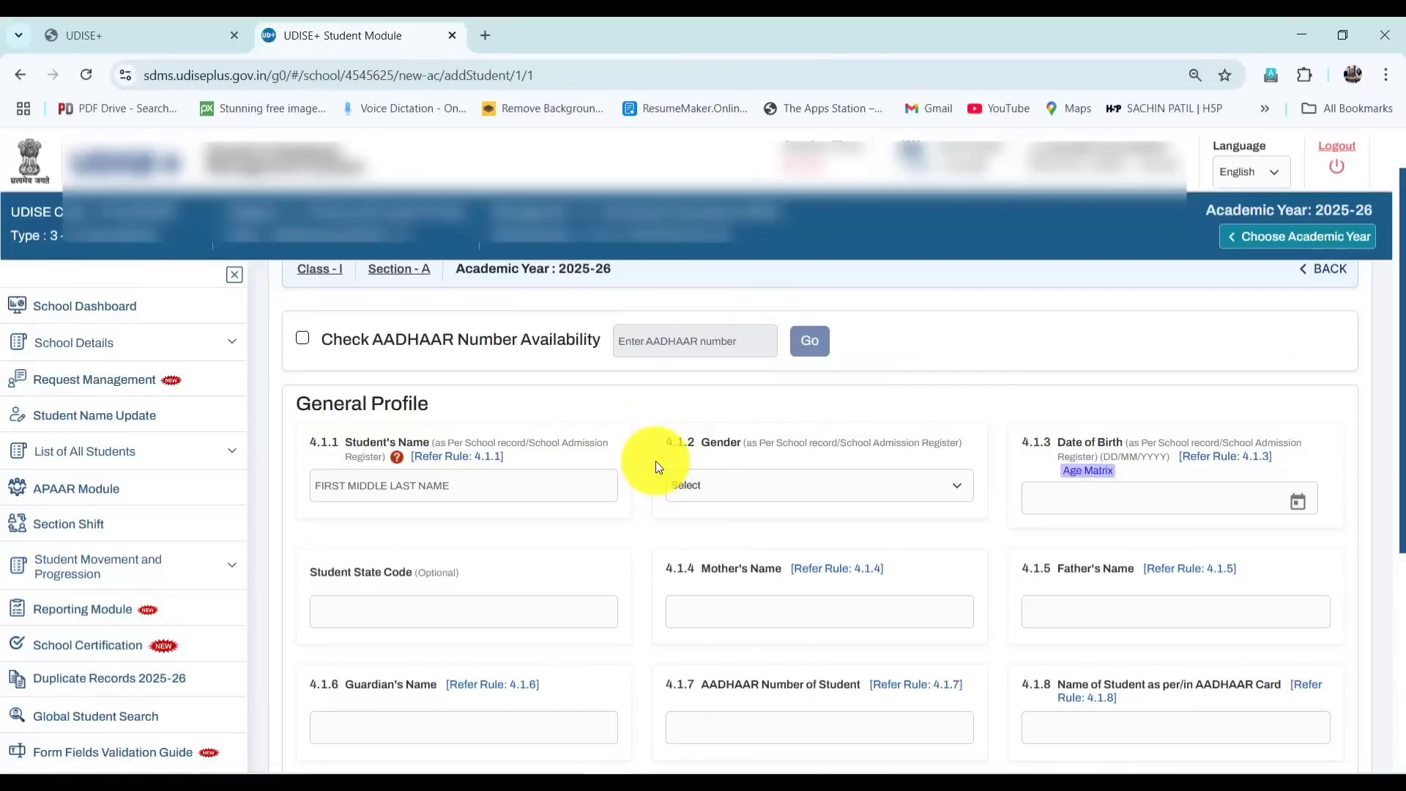
scroll(714, 402, "down", 1)
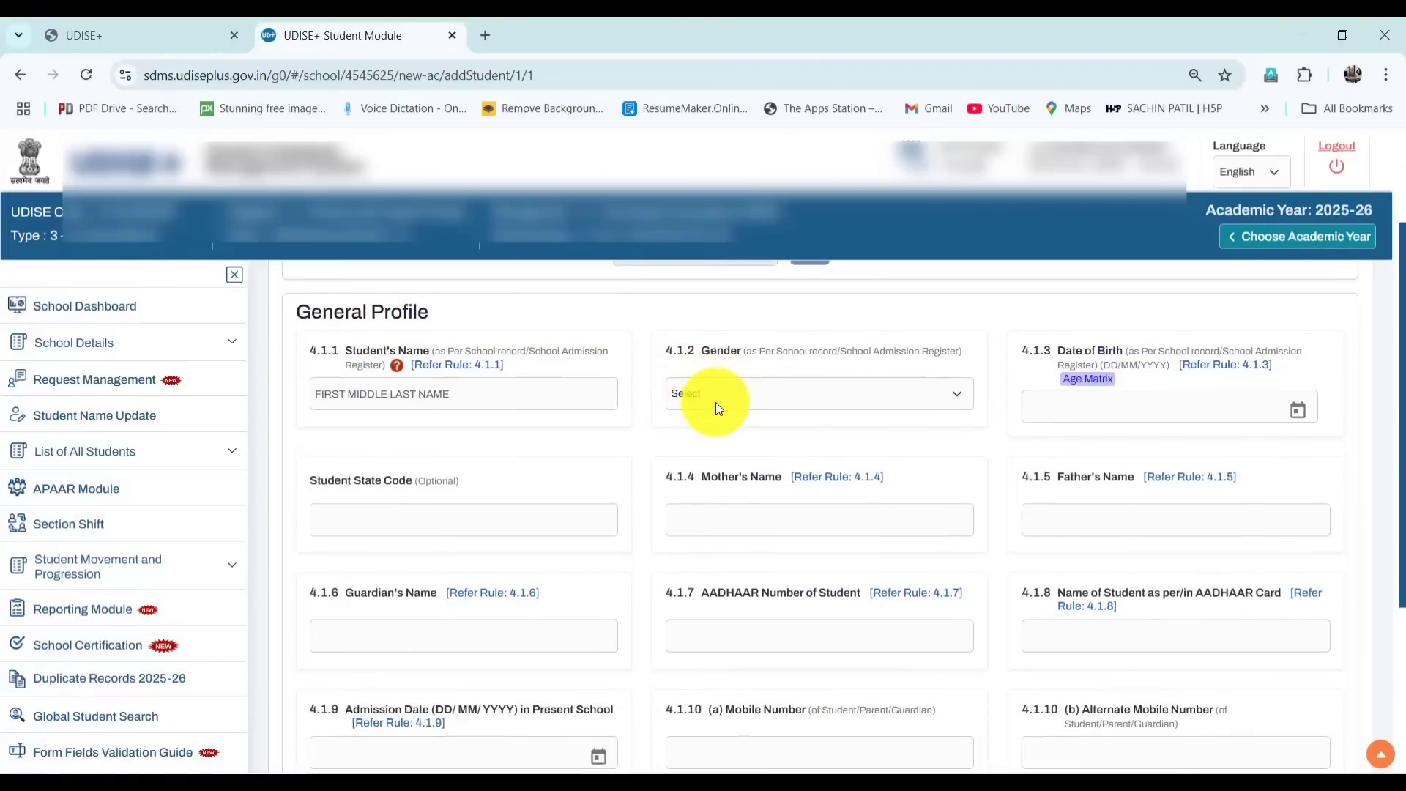